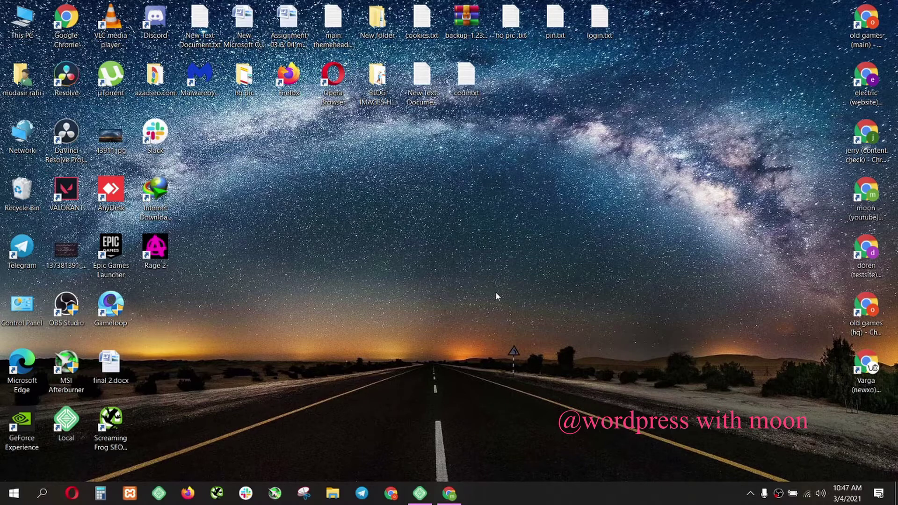
Step: Look over the YouTube channel's videos, then switch to the empty WordPress Pages list
left_click(456, 495)
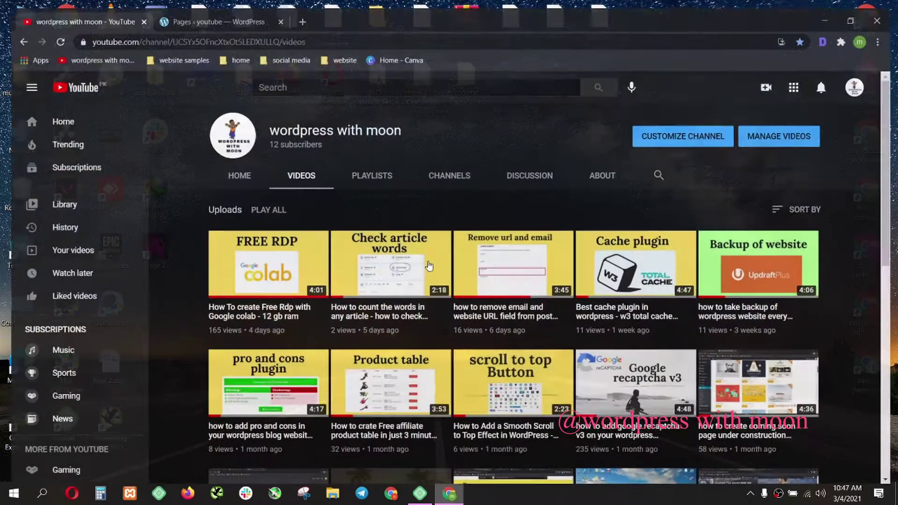
left_click_drag(264, 121, 411, 120)
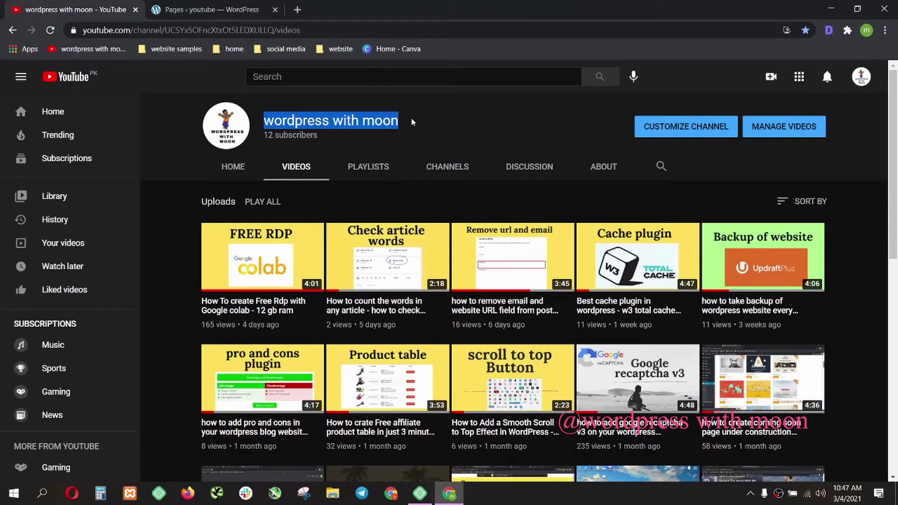
left_click(414, 122)
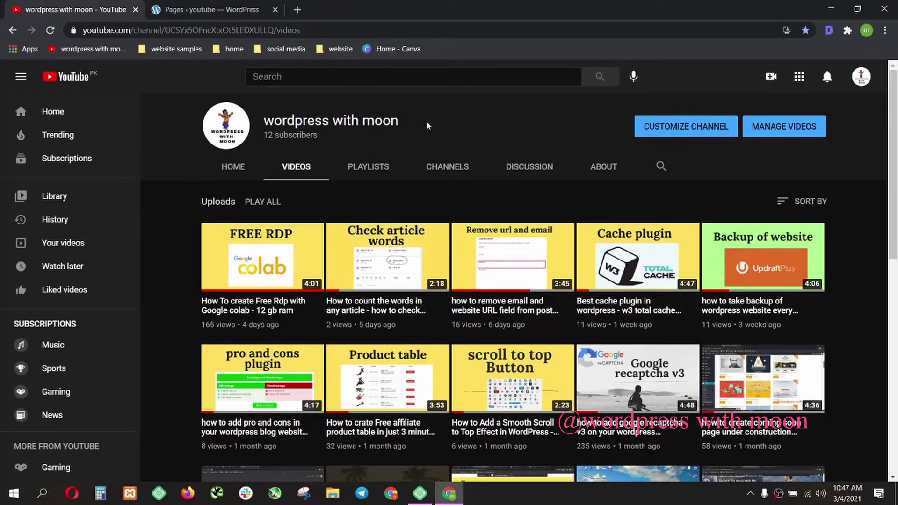
scroll(872, 193, "down", 2)
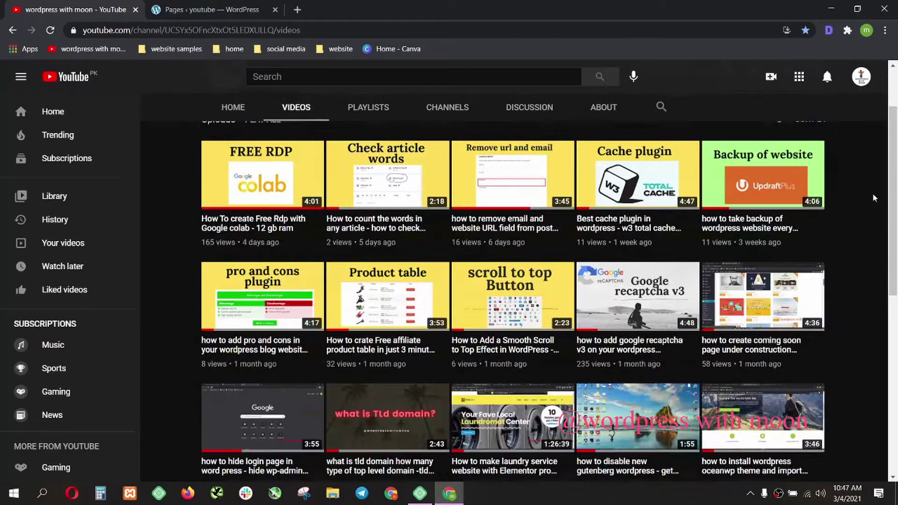
scroll(872, 192, "up", 2)
left_click(195, 7)
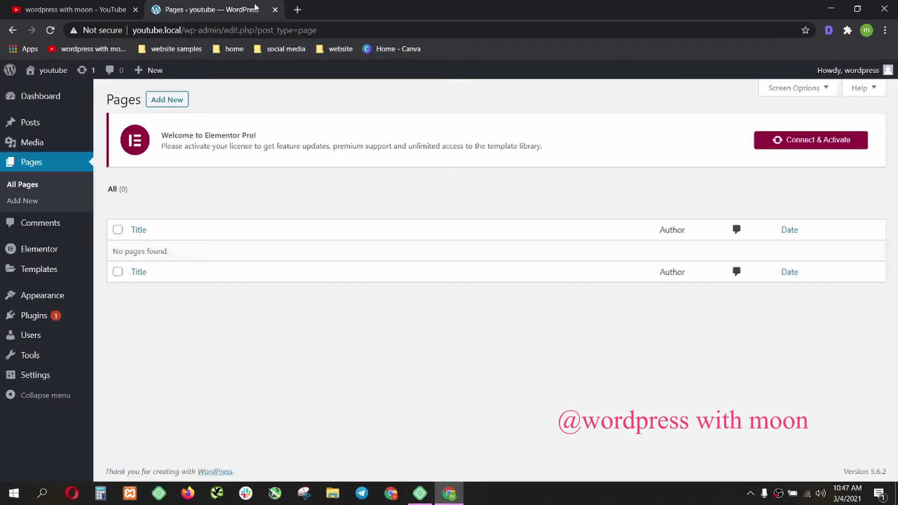
right_click(45, 321)
left_click(79, 327)
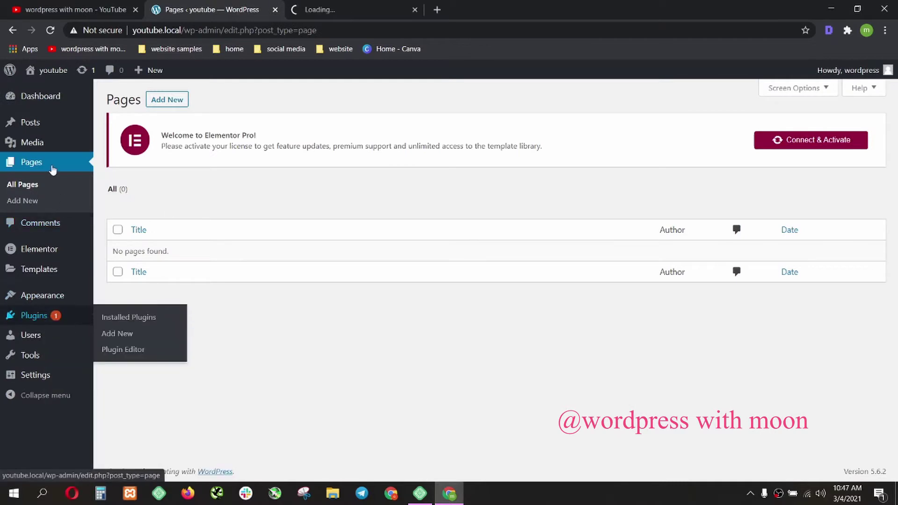
right_click(53, 293)
left_click(93, 307)
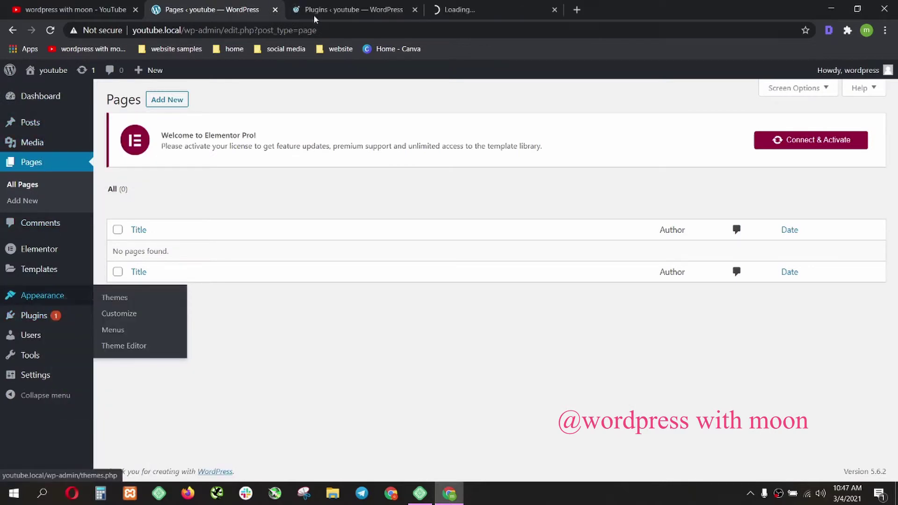
key("ctrl+Tab")
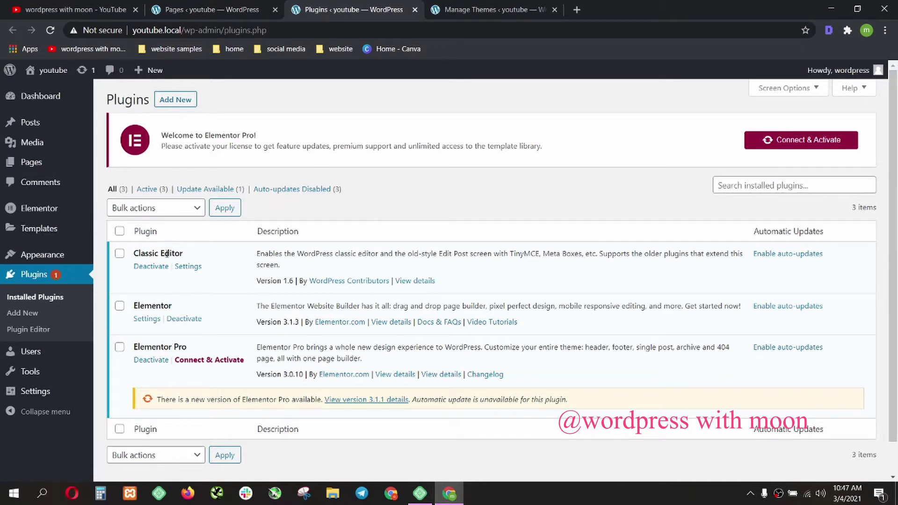
left_click(471, 4)
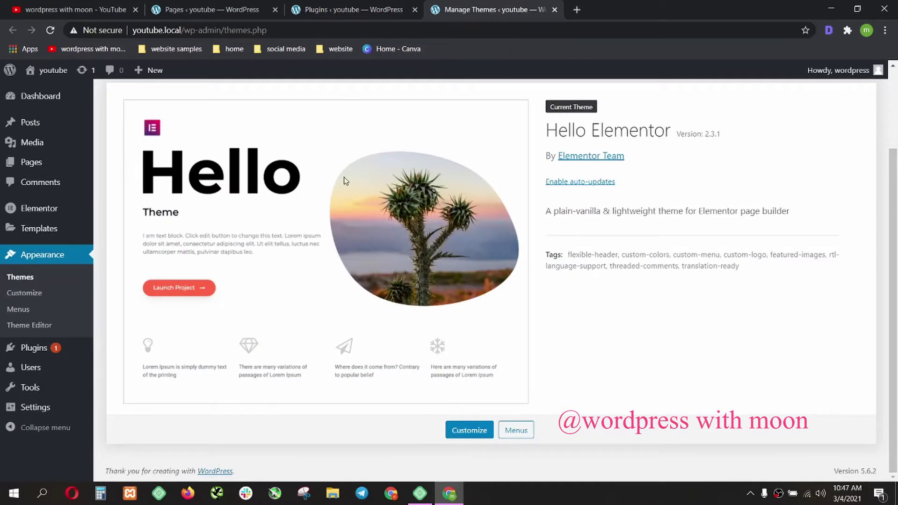
left_click(555, 10)
mouse_move(25, 167)
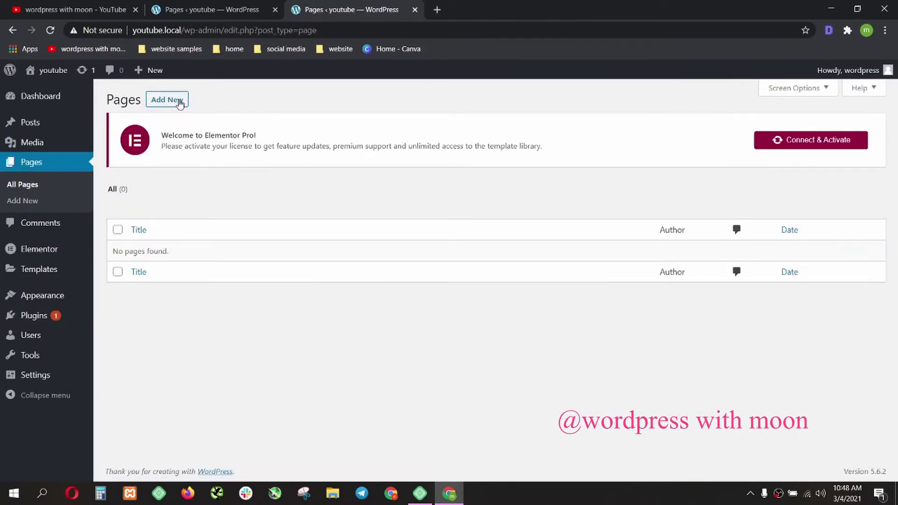
Step: Create and publish a new page titled 'home', then open it with Elementor
left_click(180, 102)
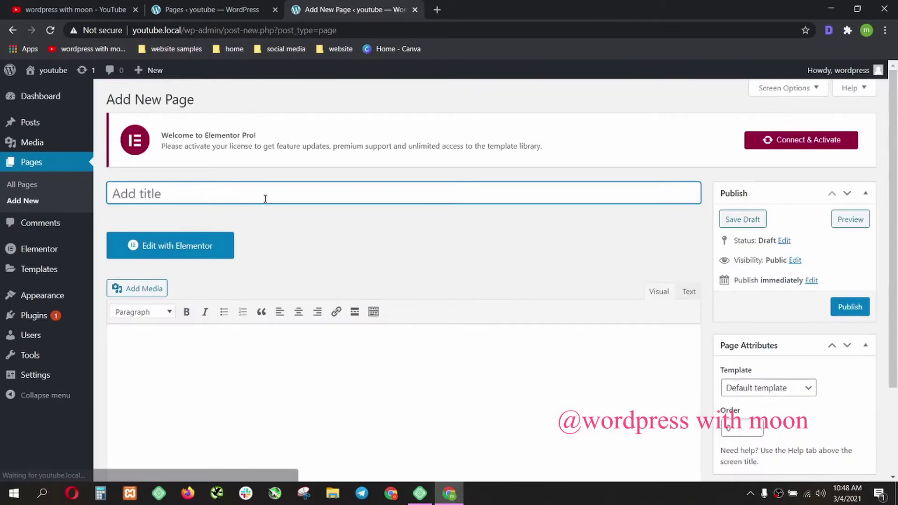
type("home")
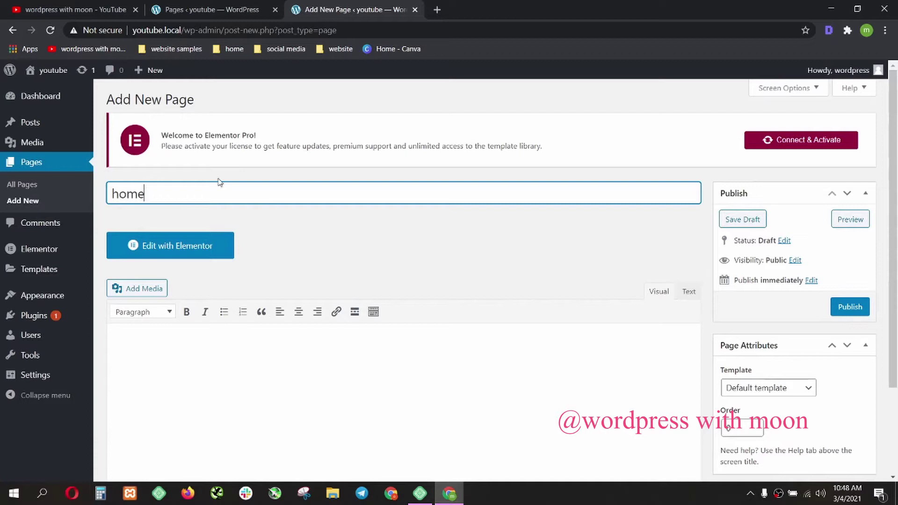
left_click(847, 312)
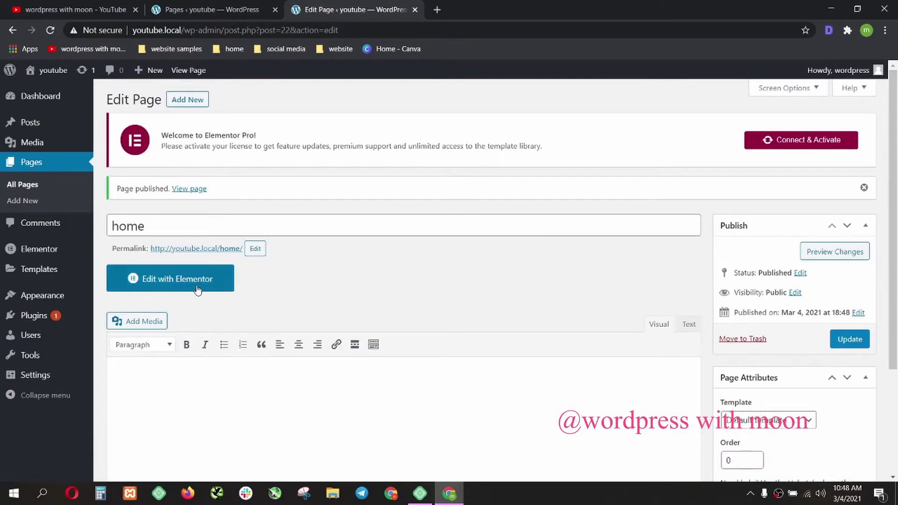
left_click(197, 288)
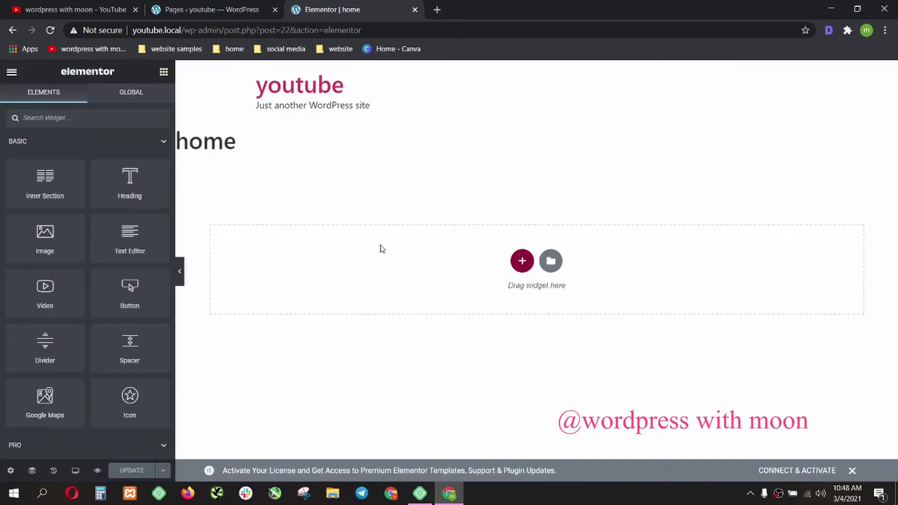
Step: Add a Tabs widget to the home page, set its Position to Vertical, and save
type("ta")
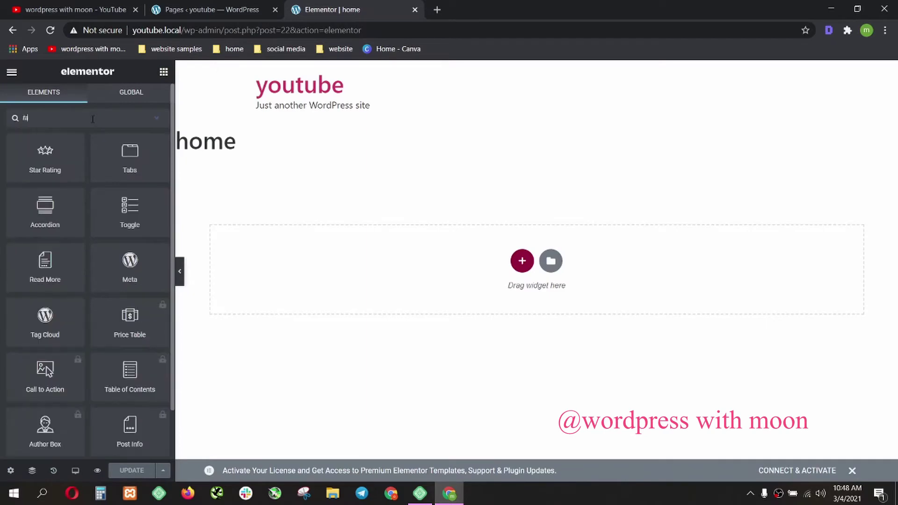
type("b")
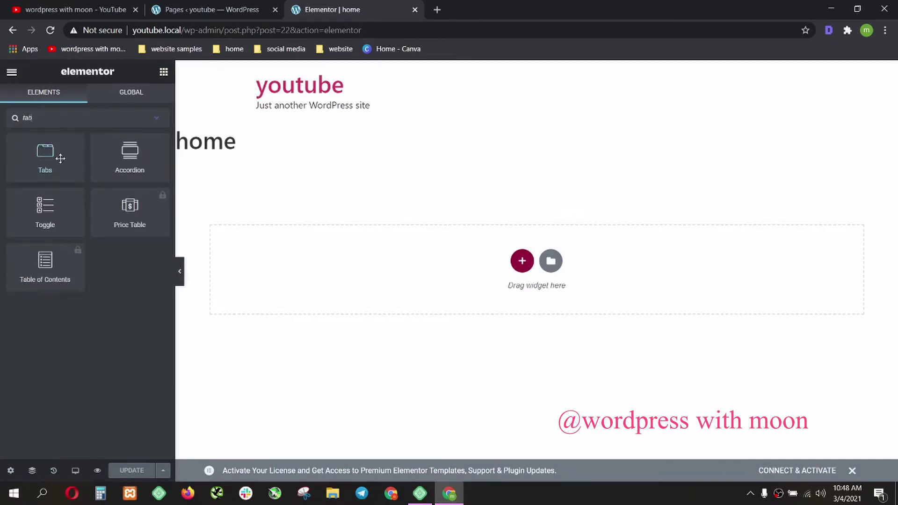
left_click_drag(61, 158, 461, 270)
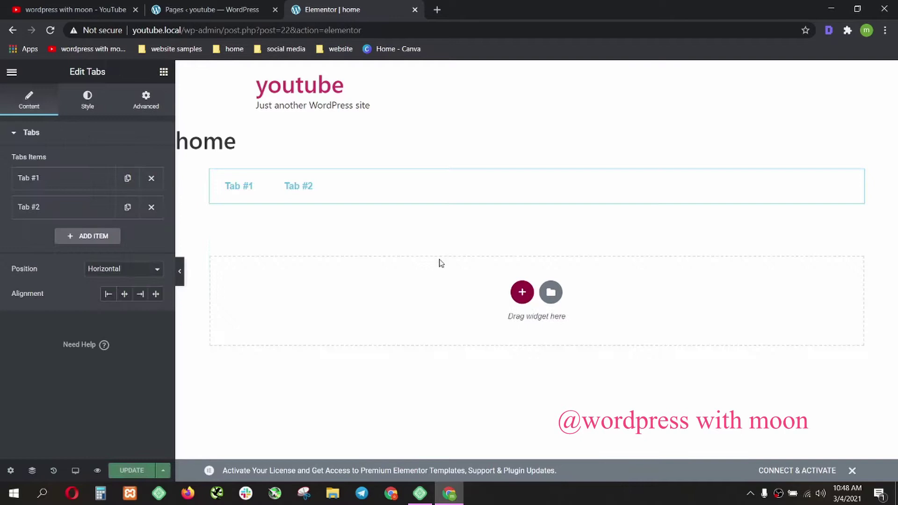
left_click(296, 185)
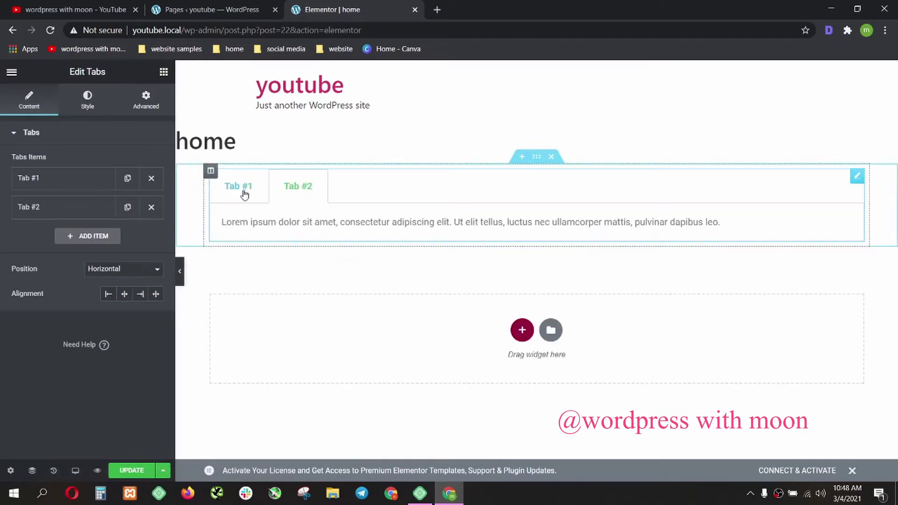
left_click(121, 270)
left_click(115, 291)
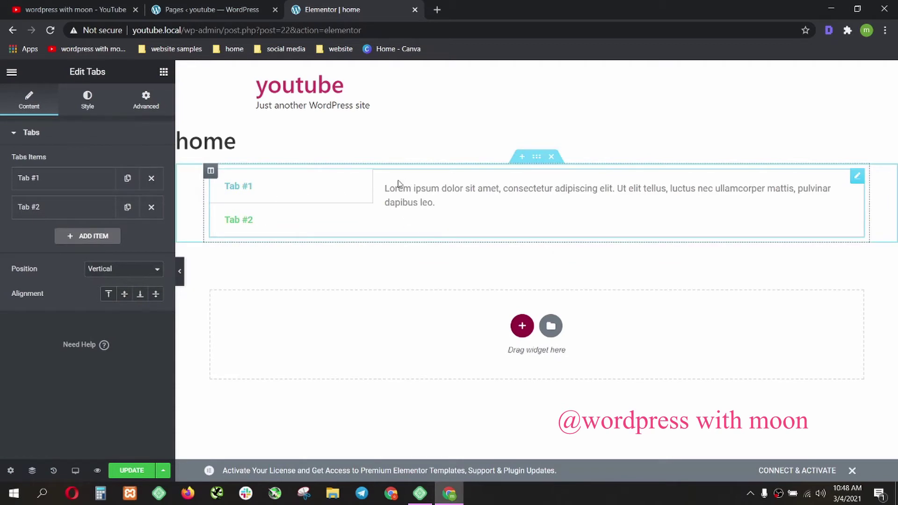
left_click_drag(385, 187, 466, 224)
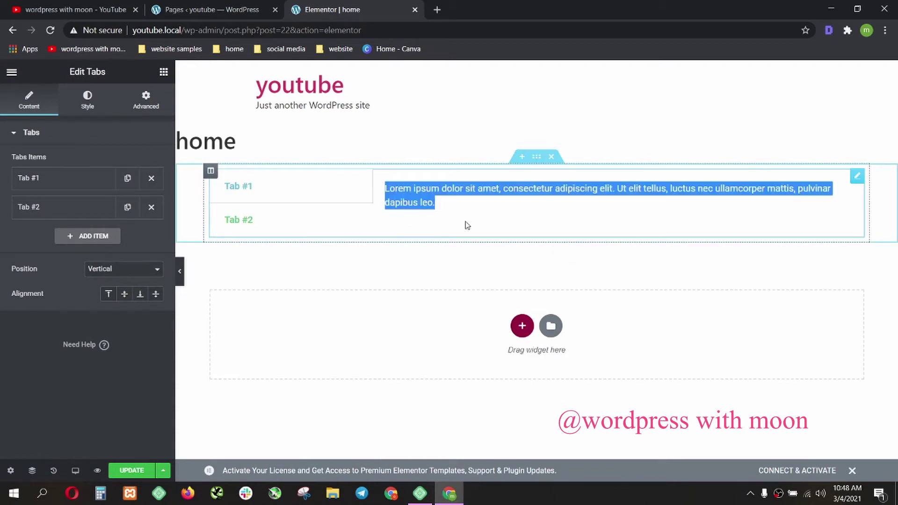
left_click(261, 194)
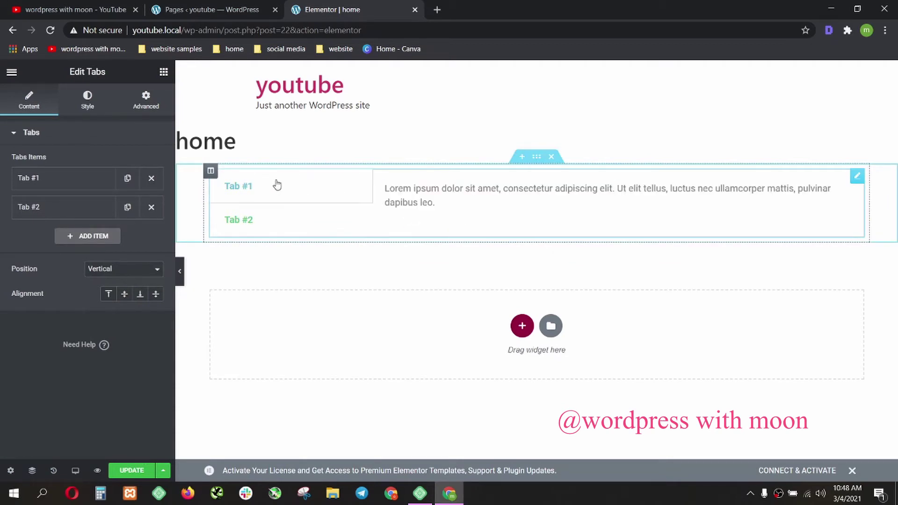
left_click(134, 471)
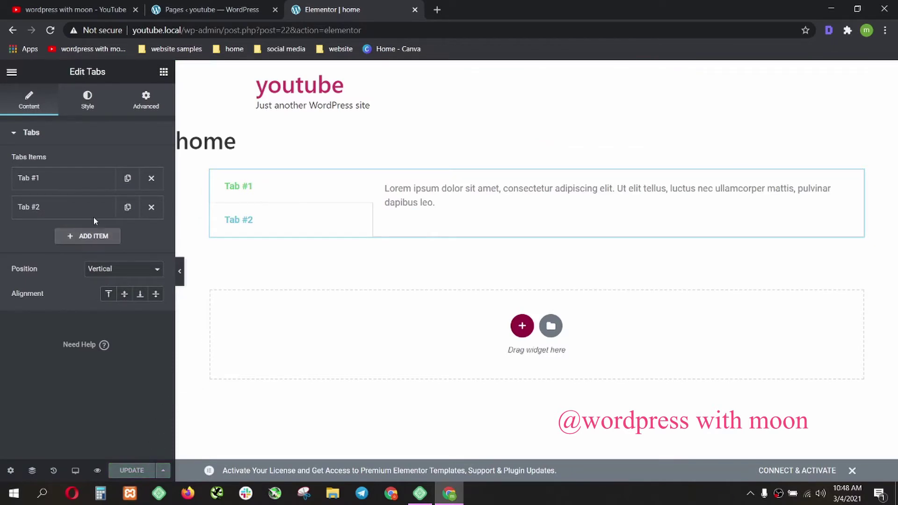
Step: Open the live home page in a new browser tab
left_click(14, 71)
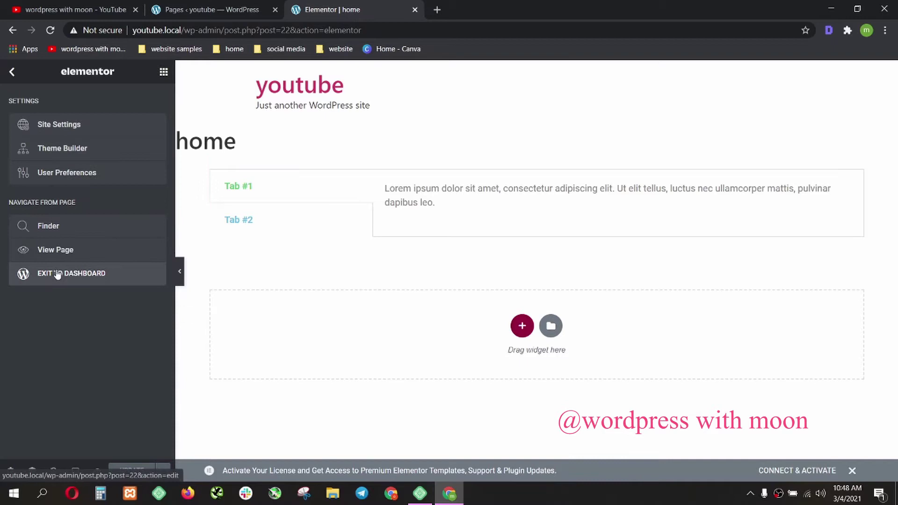
right_click(64, 251)
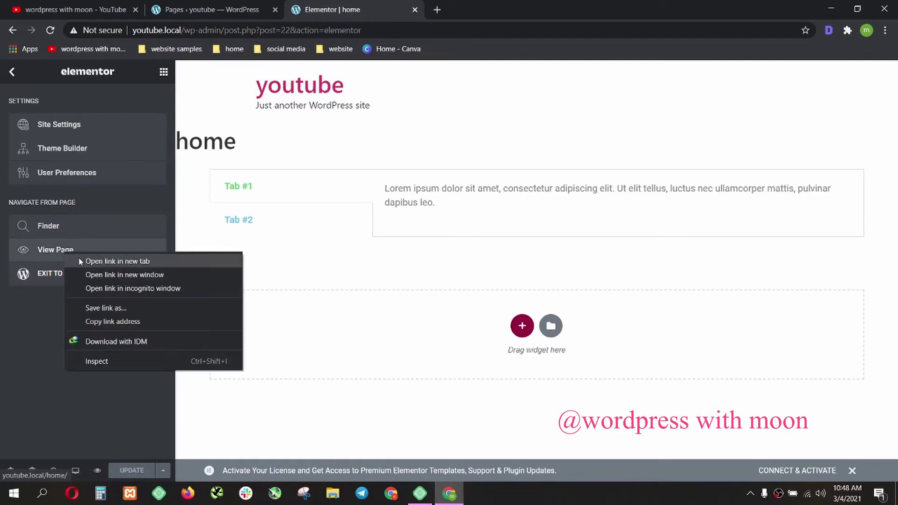
left_click(78, 258)
Step: Exit the editor to the dashboard and go to Templates > Saved Templates
left_click(69, 275)
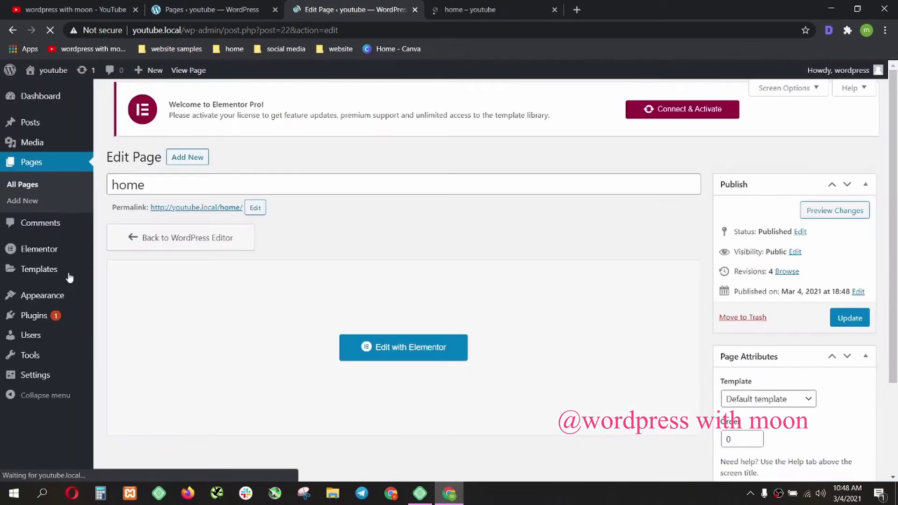
mouse_move(46, 311)
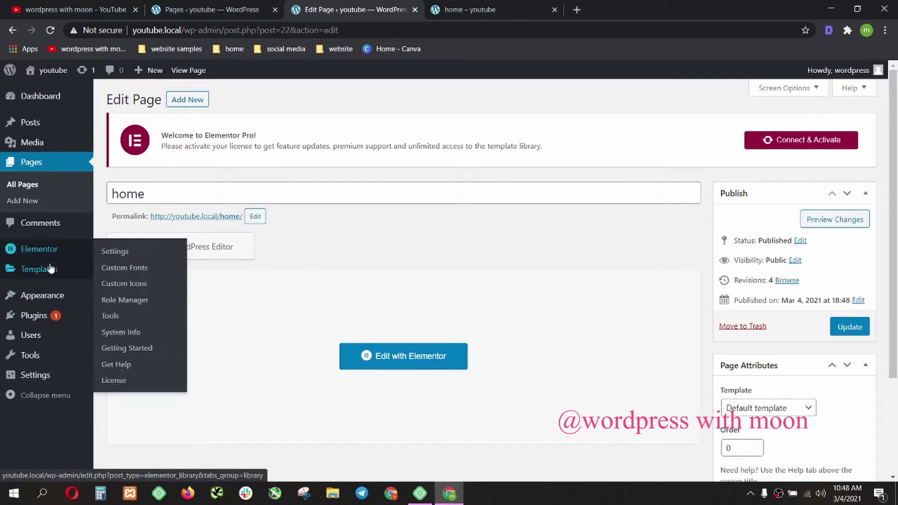
mouse_move(42, 269)
left_click(129, 276)
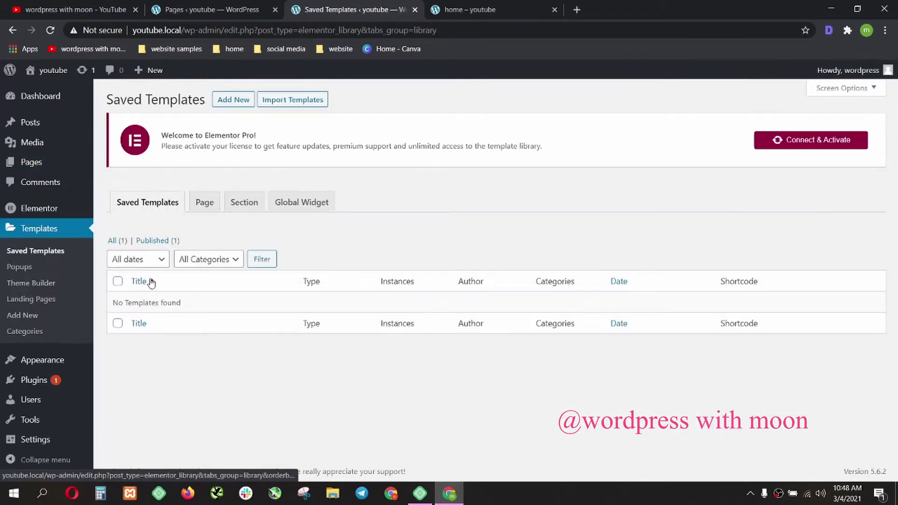
Step: Add a new template of type Section named 'one' and create it
left_click(233, 101)
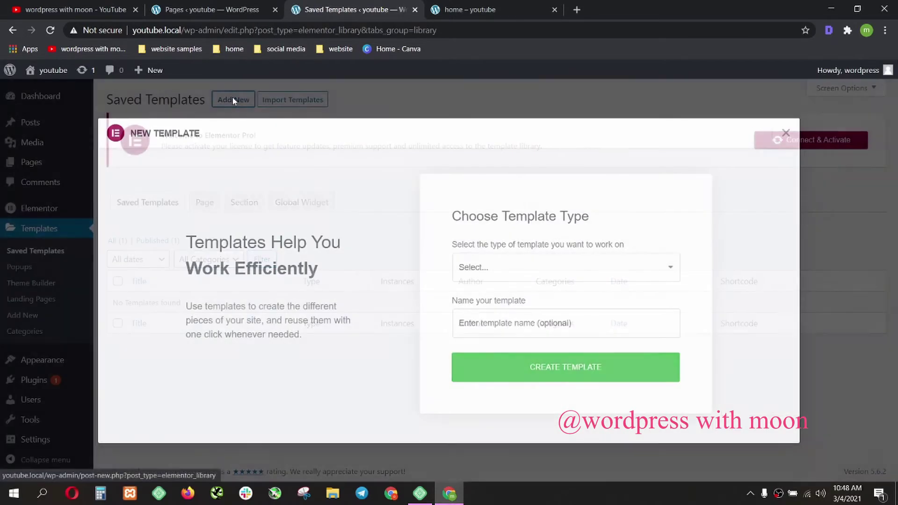
left_click(529, 276)
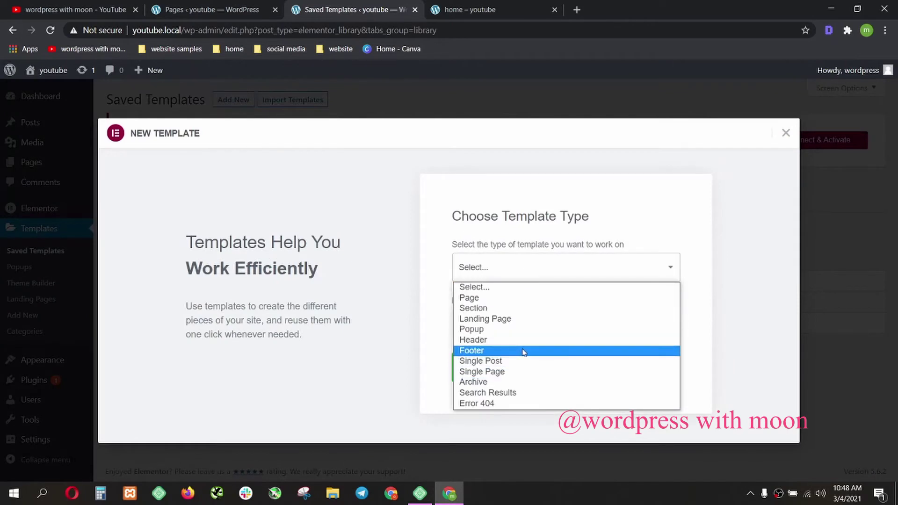
left_click(517, 306)
left_click(520, 310)
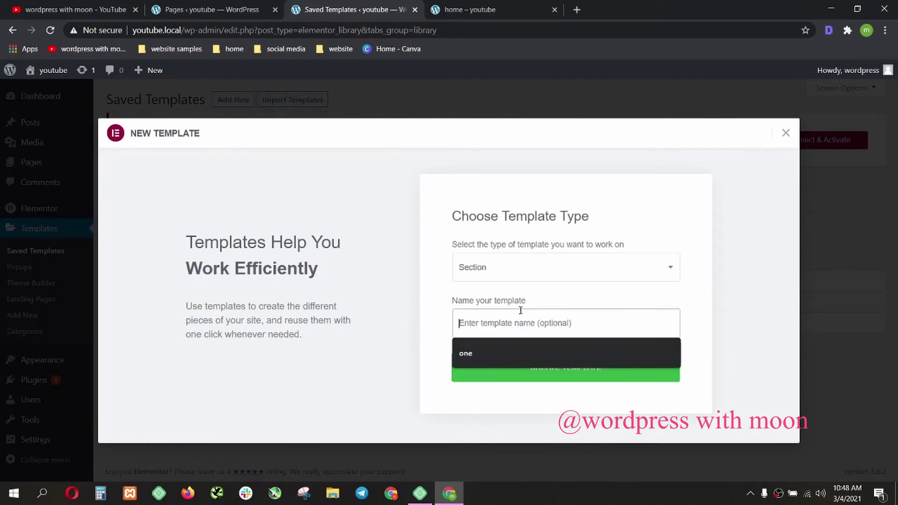
left_click(505, 353)
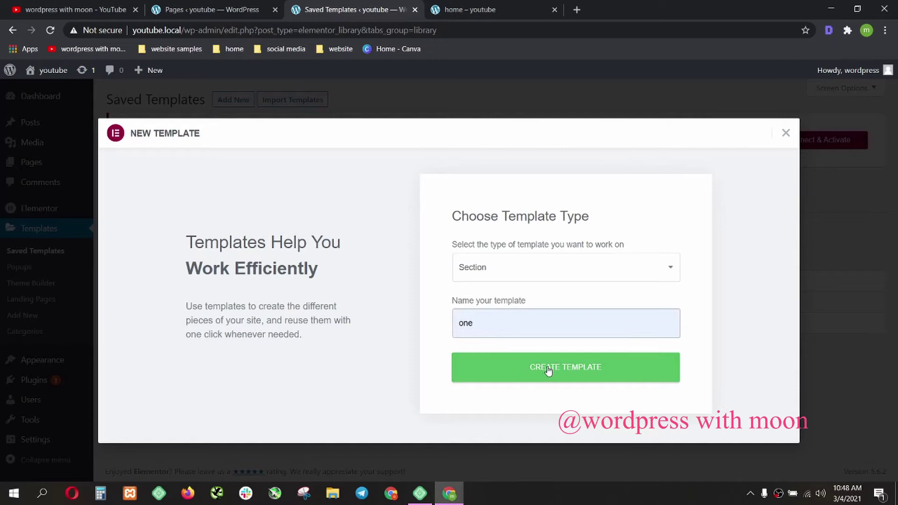
left_click(548, 370)
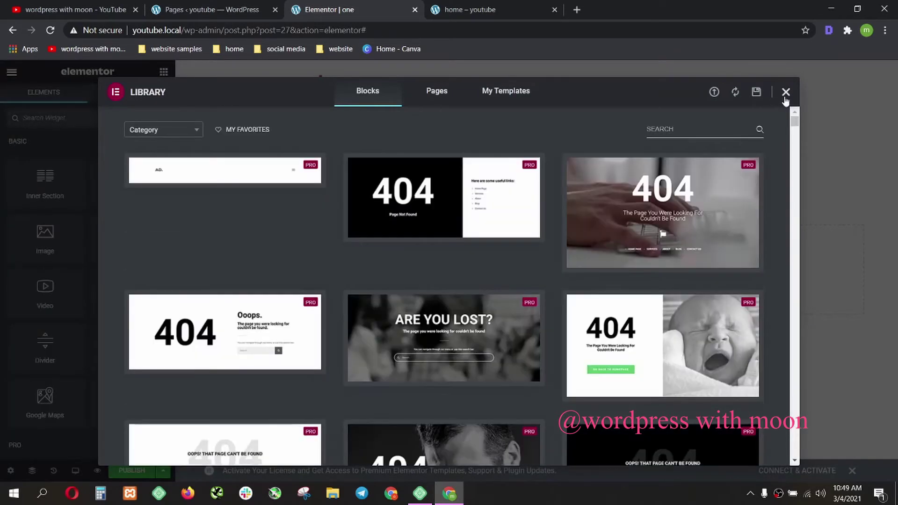
Step: Close the template library and drop an Accordion widget onto template 'one'
left_click(785, 92)
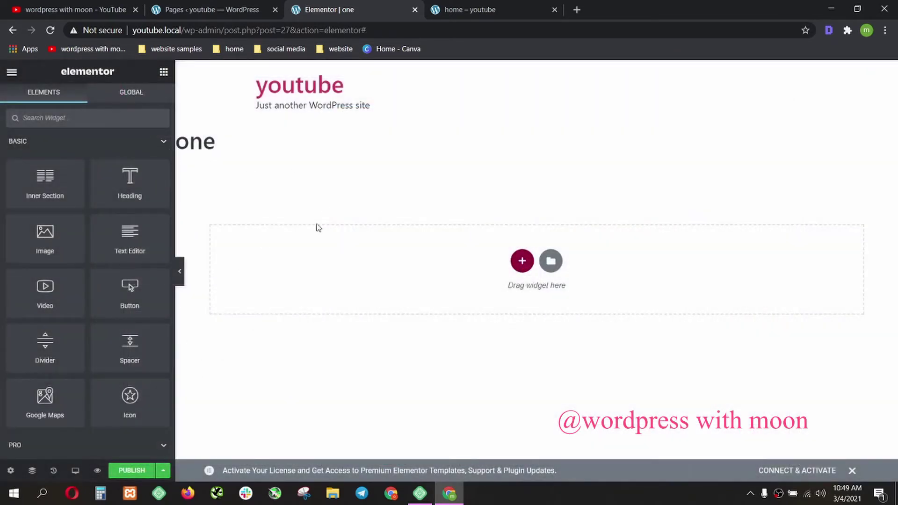
left_click(78, 116)
type("acc")
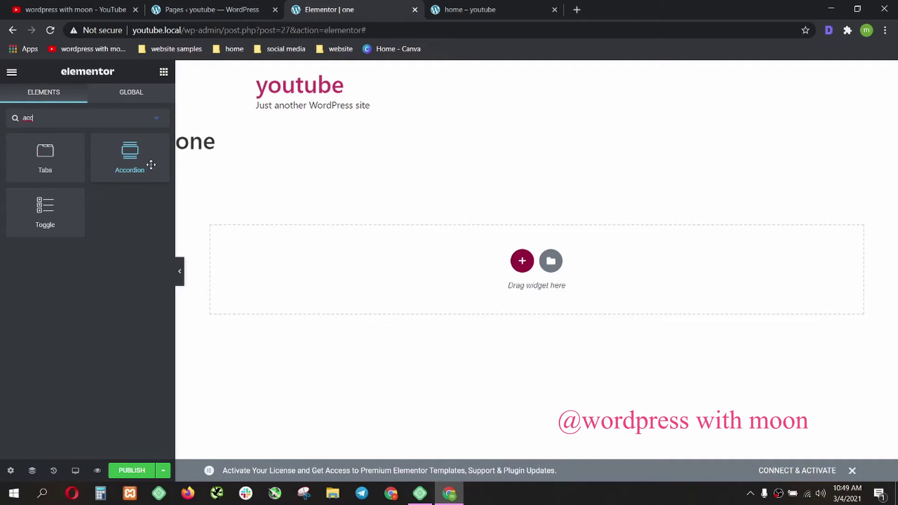
left_click_drag(142, 162, 476, 253)
Step: Duplicate the second accordion item twice for four items and collapse them
left_click(304, 234)
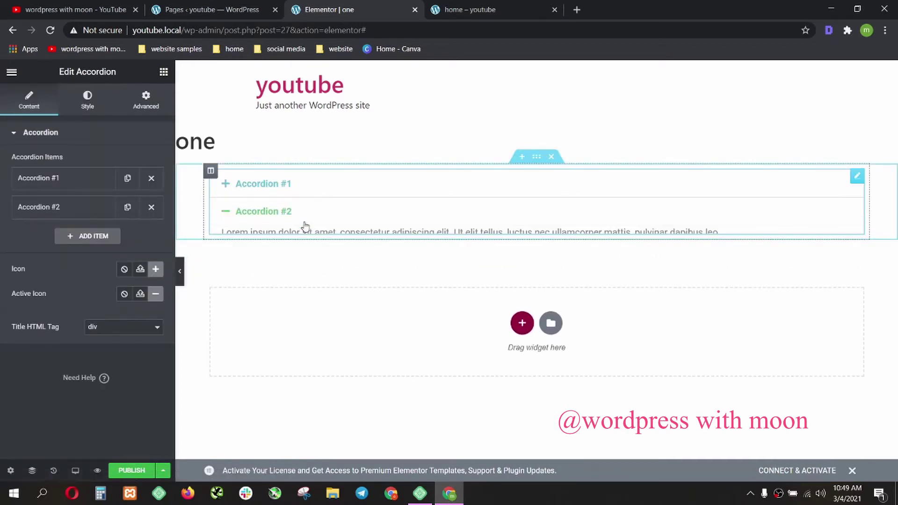
left_click(306, 190)
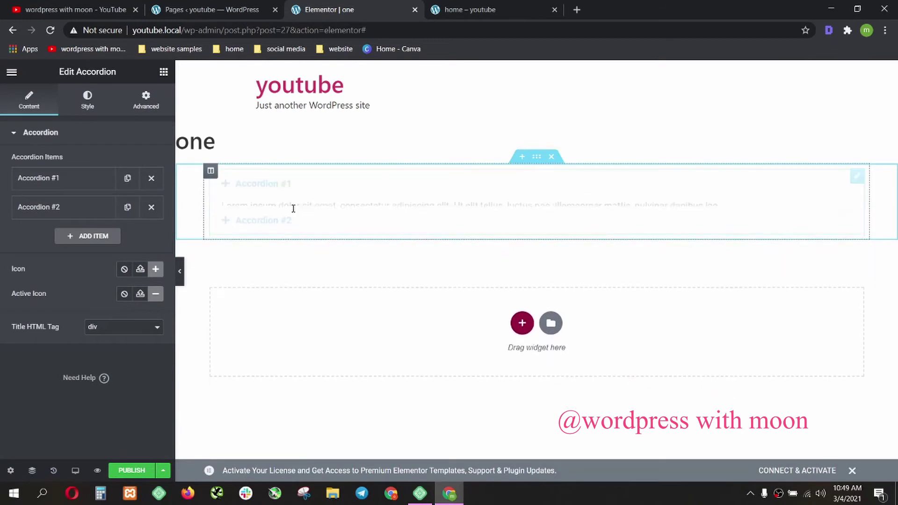
left_click(127, 207)
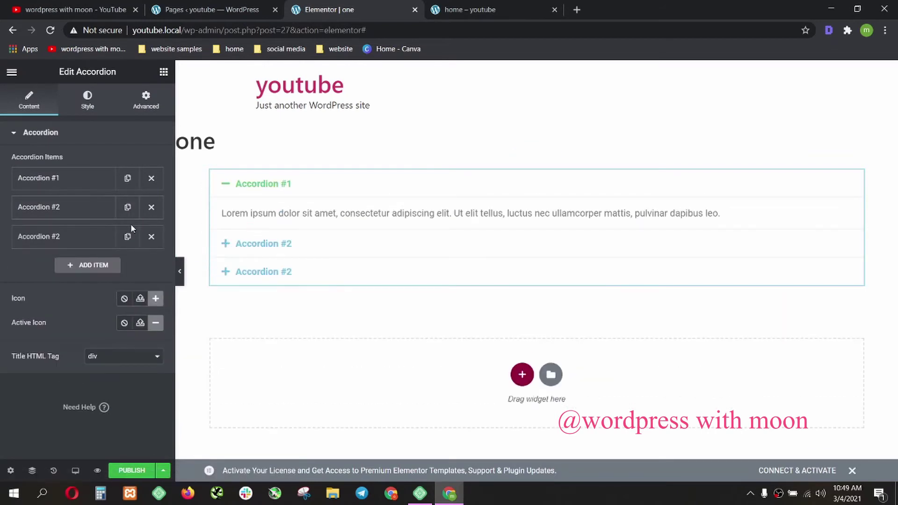
left_click(127, 236)
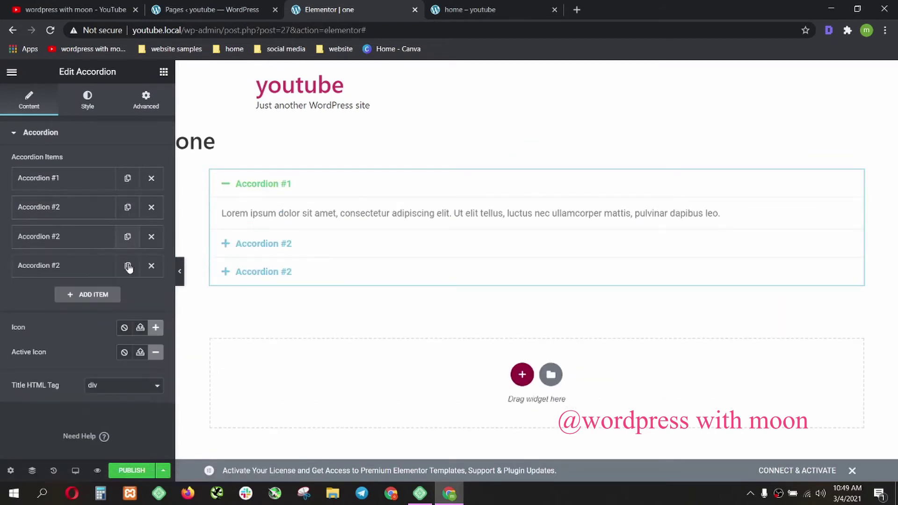
left_click(279, 201)
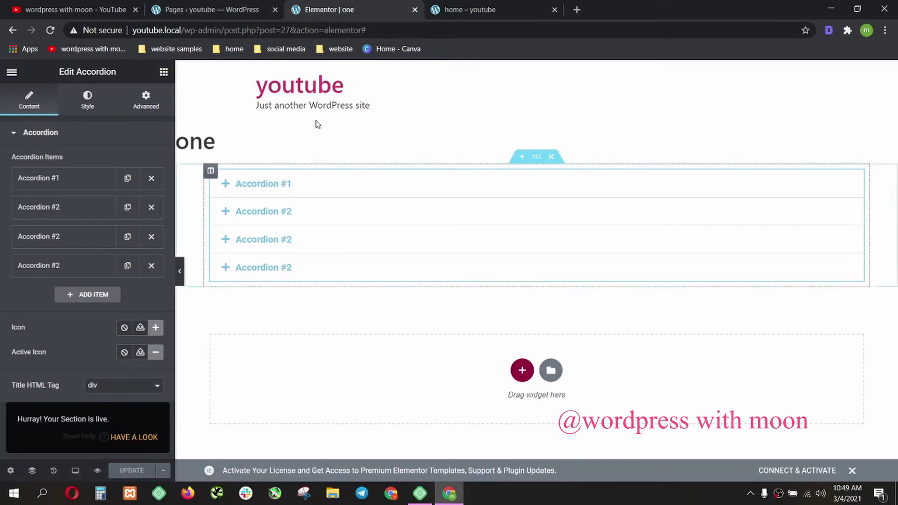
left_click(464, 18)
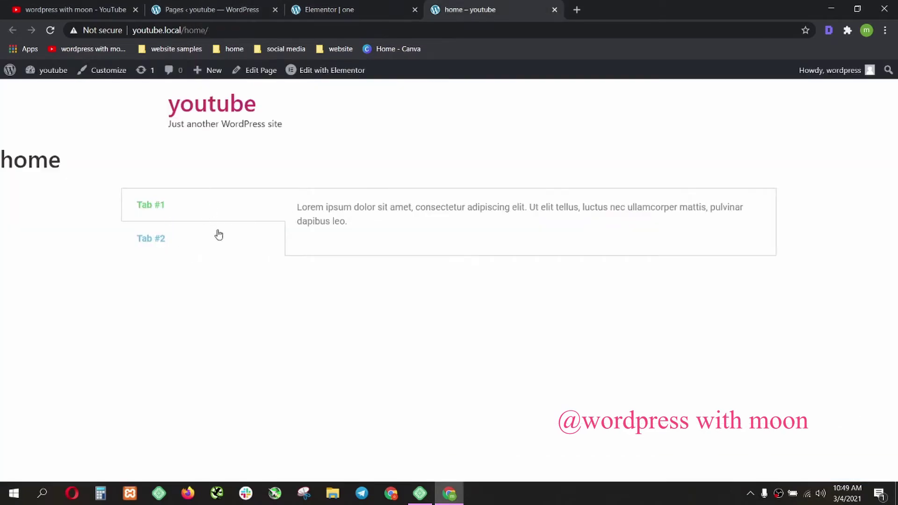
Step: Compare the template and home page tabs, inspecting Tab #1's Lorem ipsum paragraph
key("ctrl+shift+Tab")
key("ctrl+Tab")
left_click(306, 239)
triple_click(363, 239)
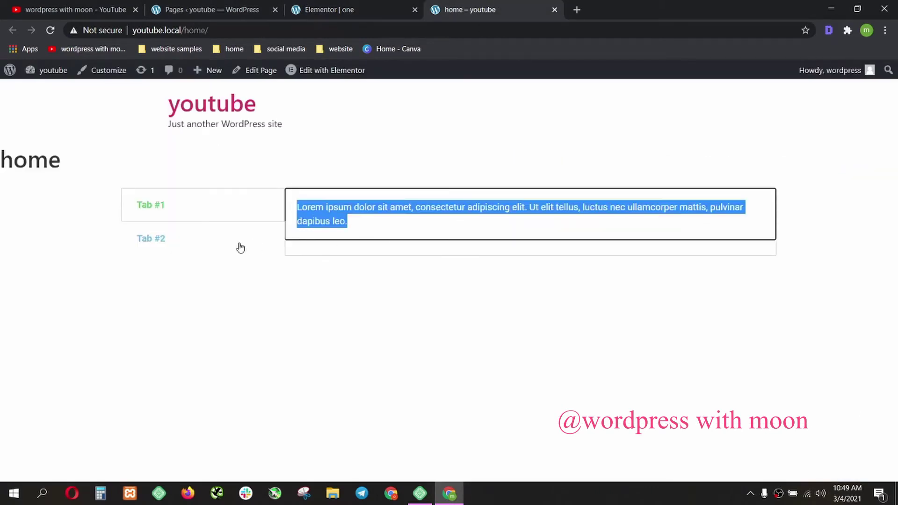
left_click(257, 212)
Step: Flip between the browser tabs, then reload the Pages list showing 'home — Elementor'
left_click(371, 6)
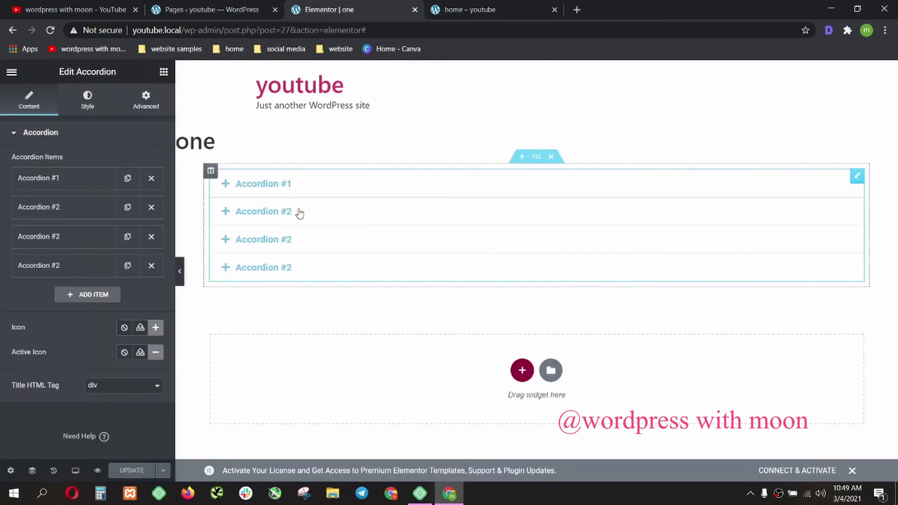
key("ctrl+Tab")
key("ctrl+shift+Tab")
key("ctrl+Tab")
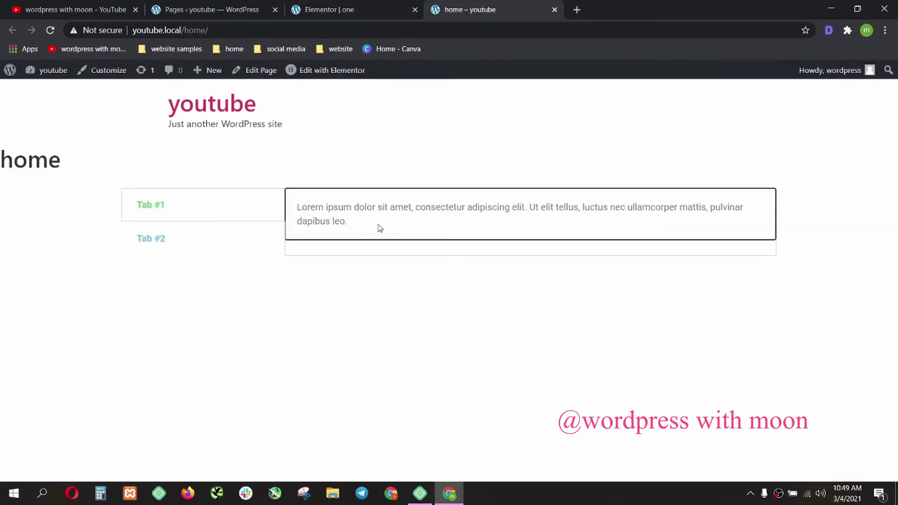
left_click(402, 9)
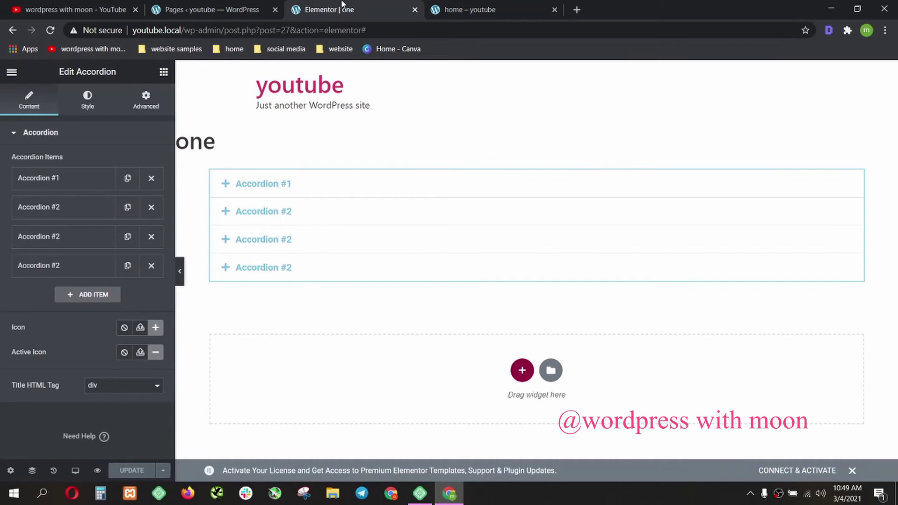
left_click(219, 9)
left_click(40, 166)
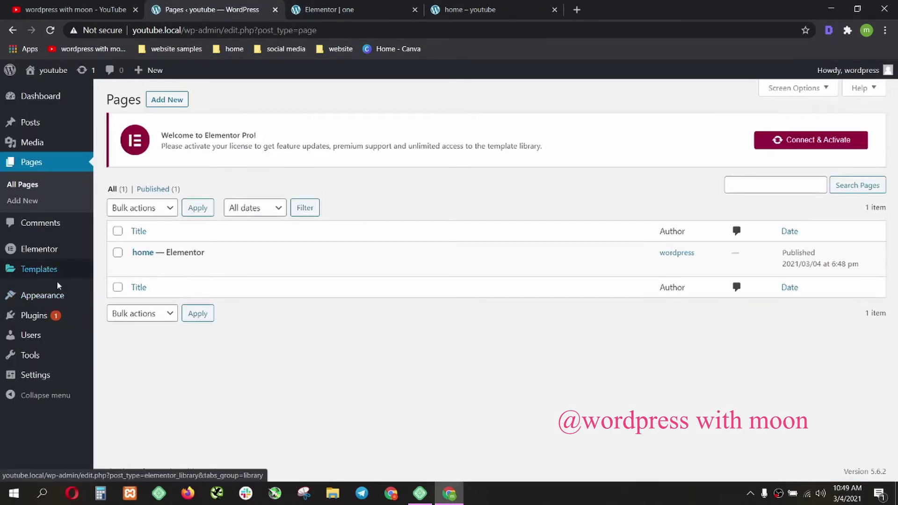
Step: Copy template one's shortcode [elementor-template id="27"], then open the home page's edit screen
mouse_move(56, 304)
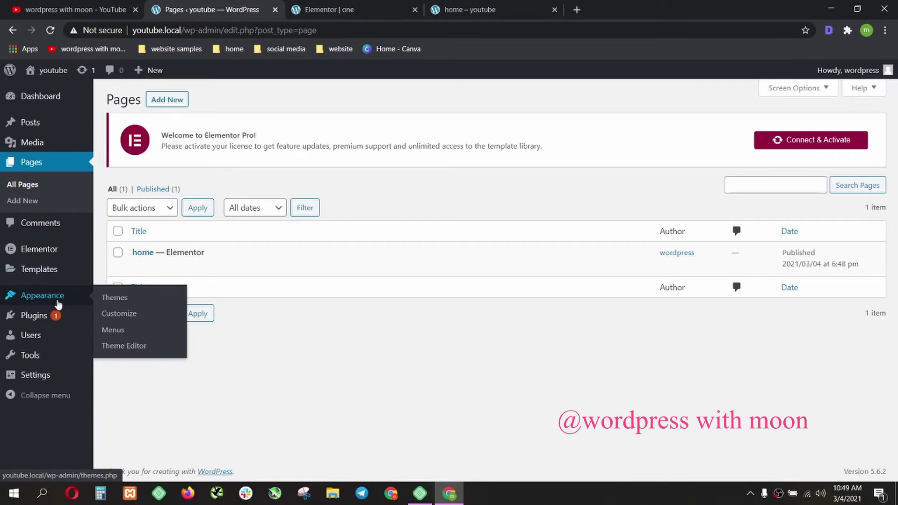
mouse_move(52, 277)
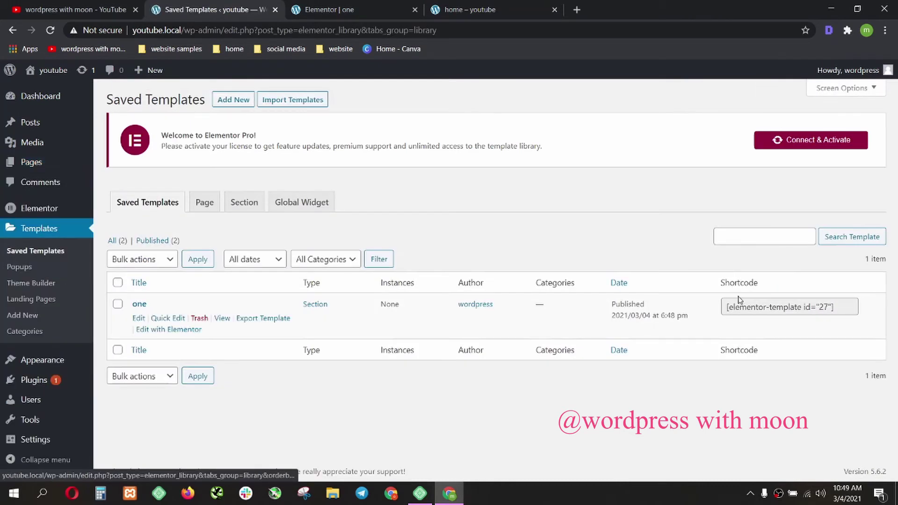
left_click_drag(844, 307, 753, 307)
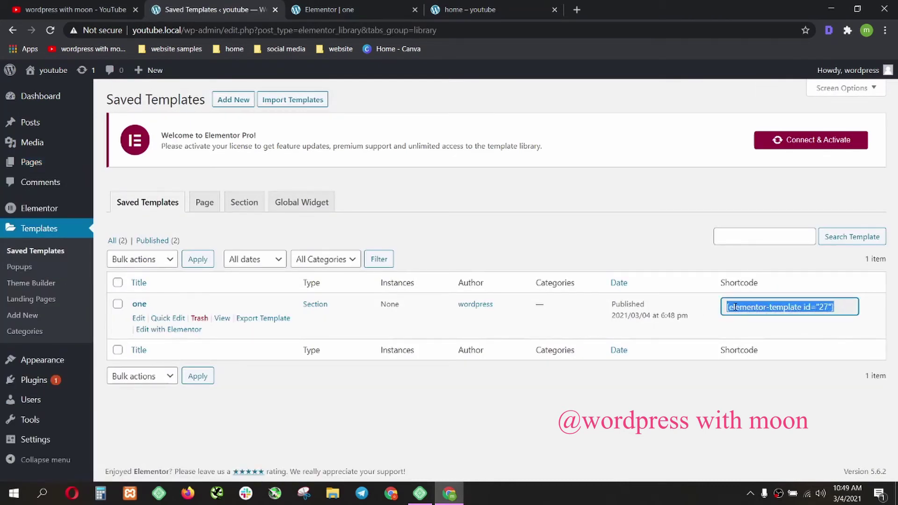
right_click(734, 306)
left_click(743, 316)
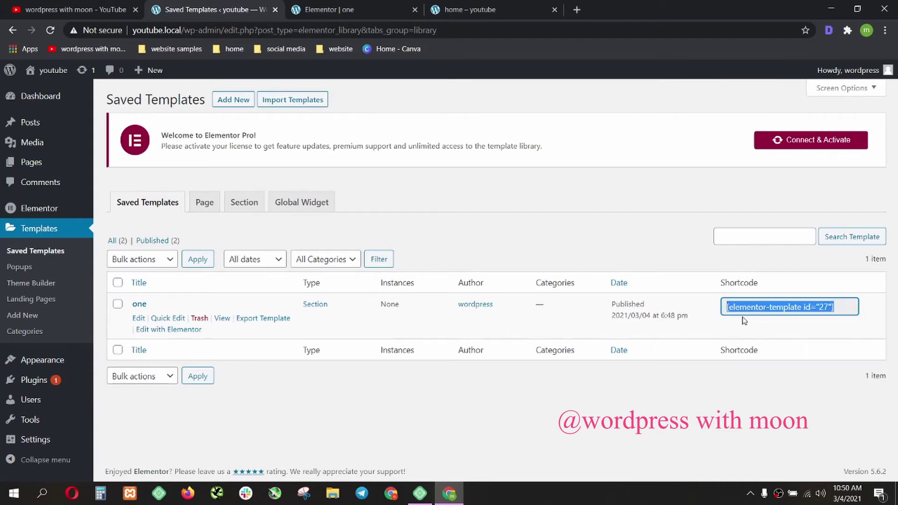
left_click(60, 160)
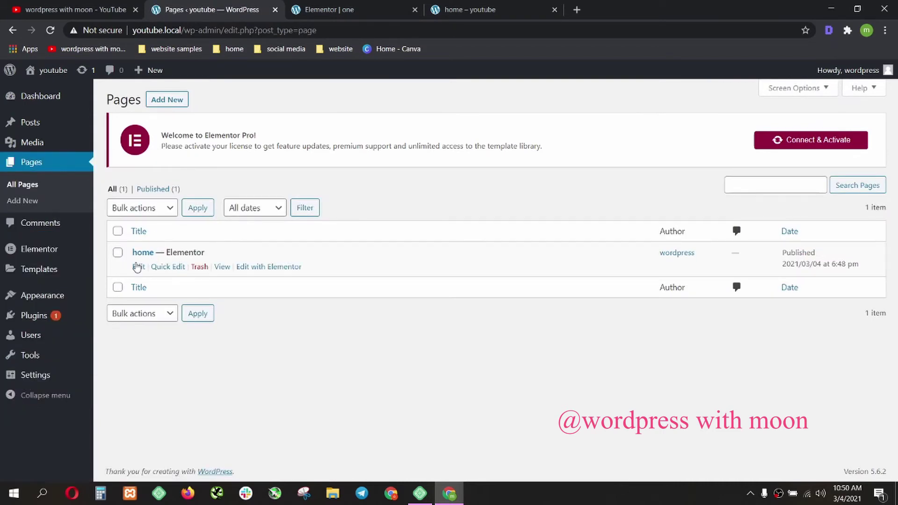
left_click(137, 267)
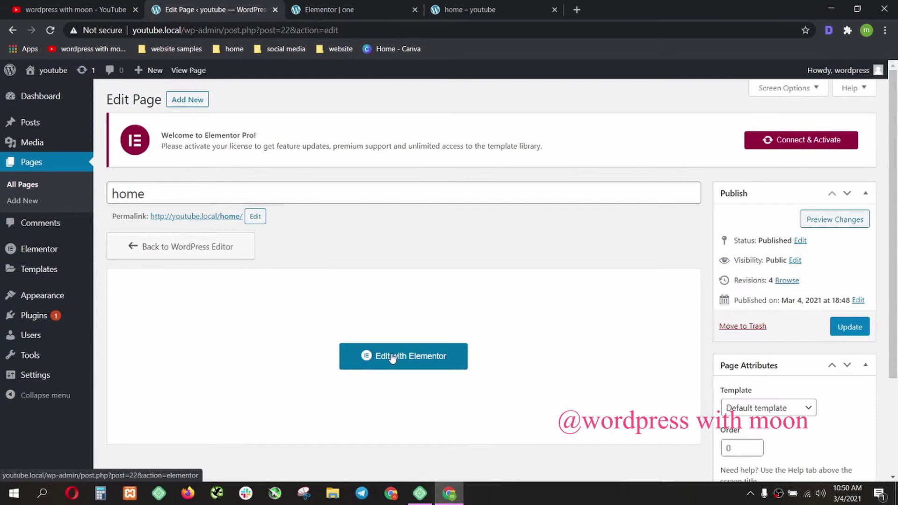
Step: In Elementor, replace Tab #1's placeholder text with the [elementor-template id="27"] shortcode
left_click(393, 357)
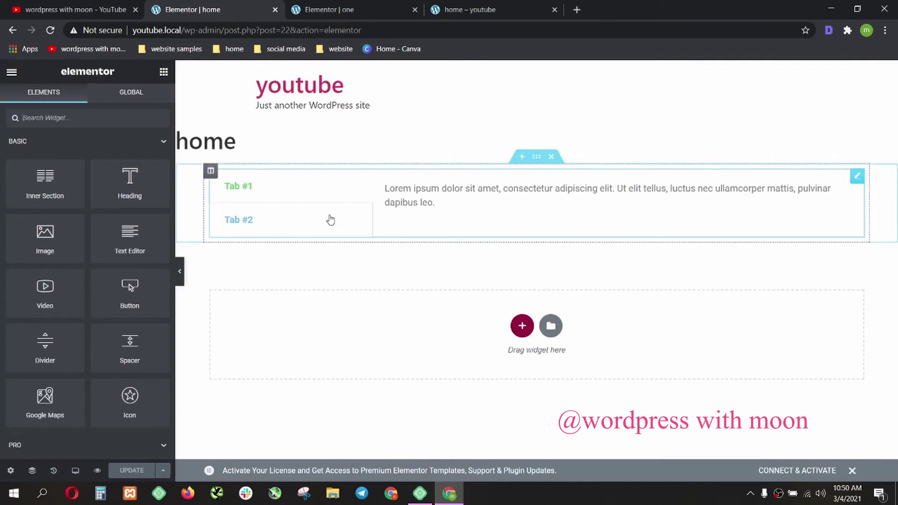
left_click(291, 225)
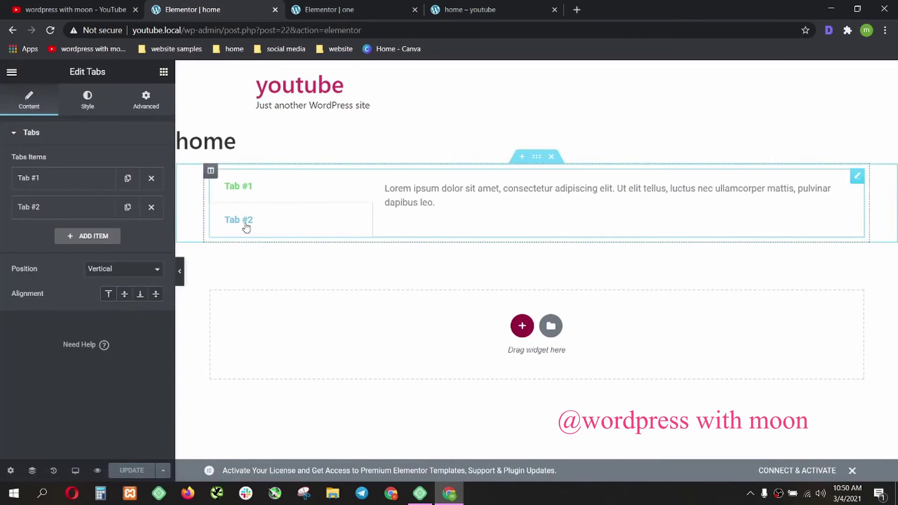
triple_click(457, 204)
left_click(61, 184)
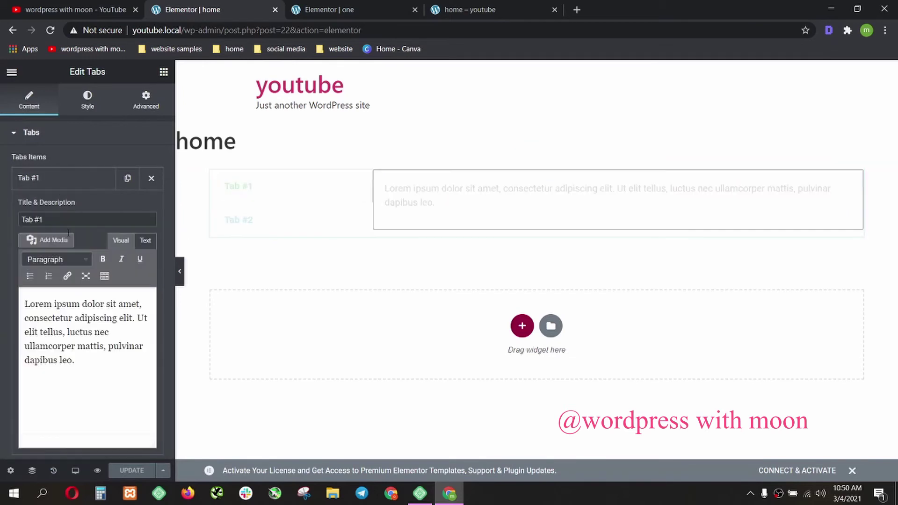
left_click_drag(85, 364, 22, 307)
key("BackSpace")
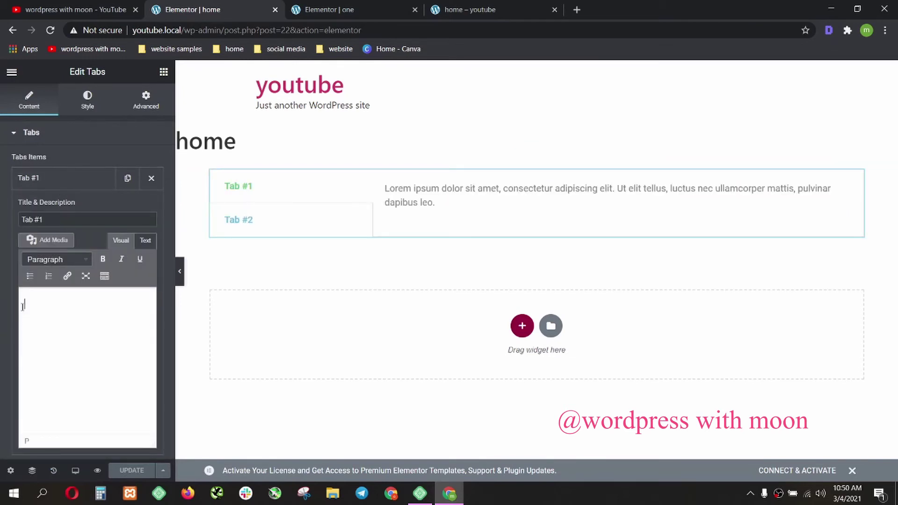
key("ctrl+v")
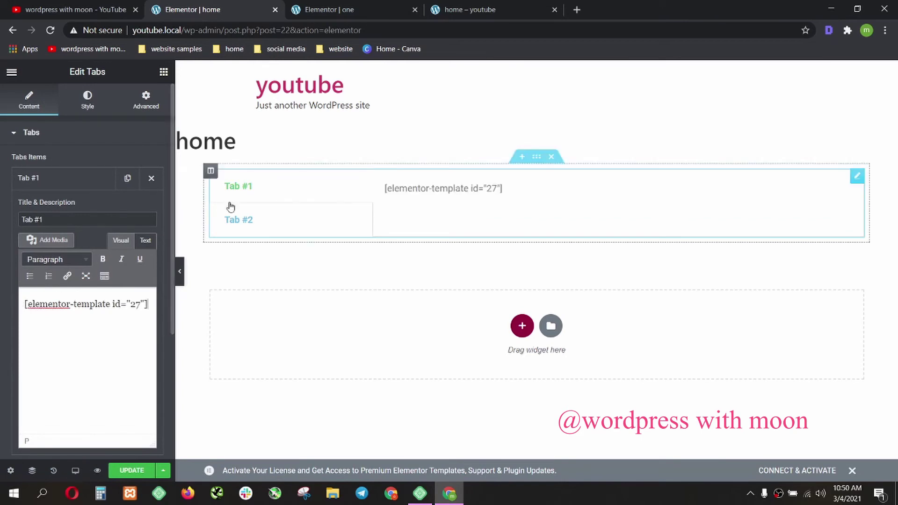
Step: Replace Tab #2's placeholder text with the same shortcode, checking the template editor
left_click(246, 221)
left_click(53, 180)
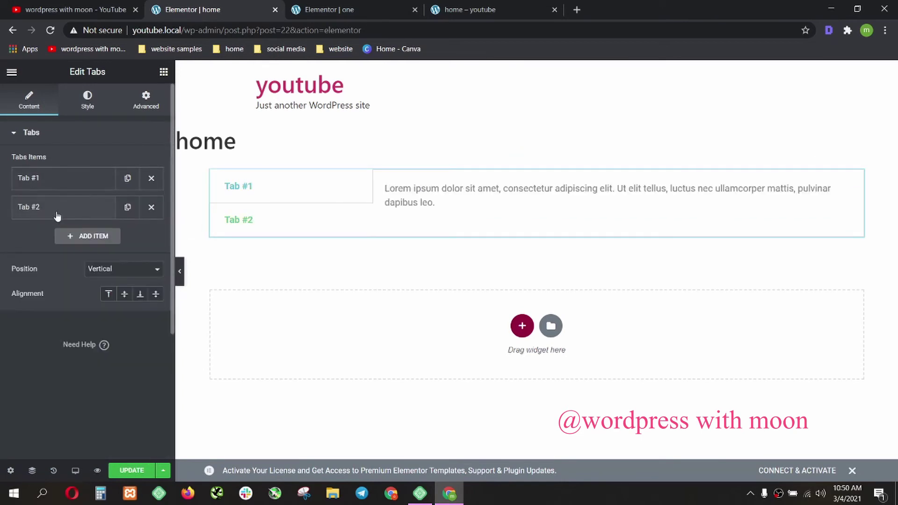
left_click(58, 207)
left_click_drag(86, 393, 25, 327)
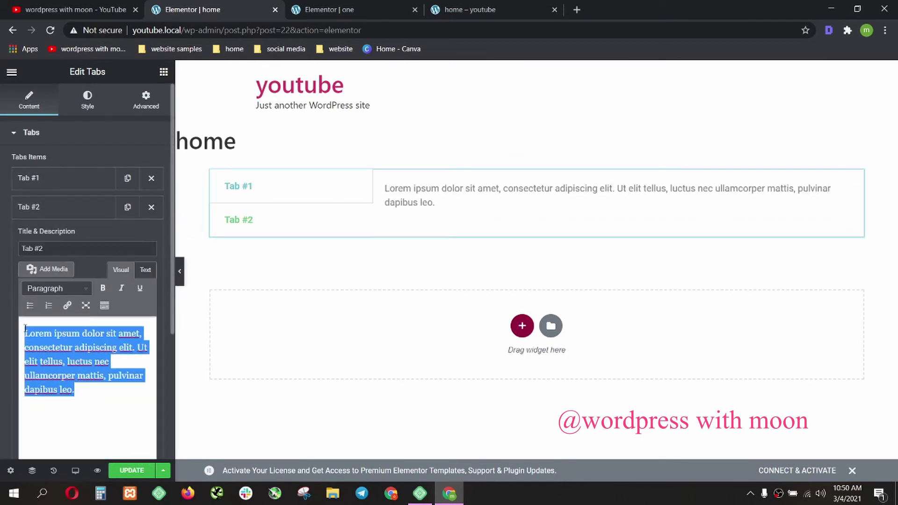
key("BackSpace")
key("ctrl+v")
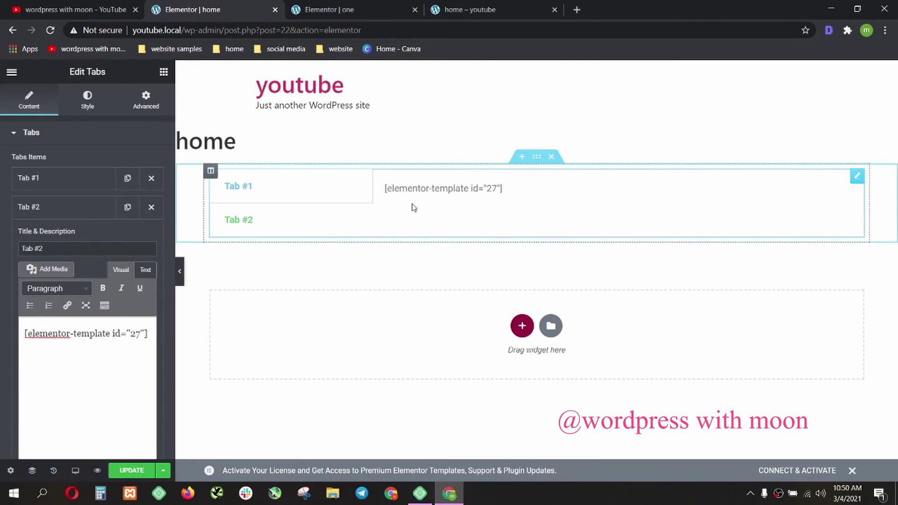
left_click(330, 9)
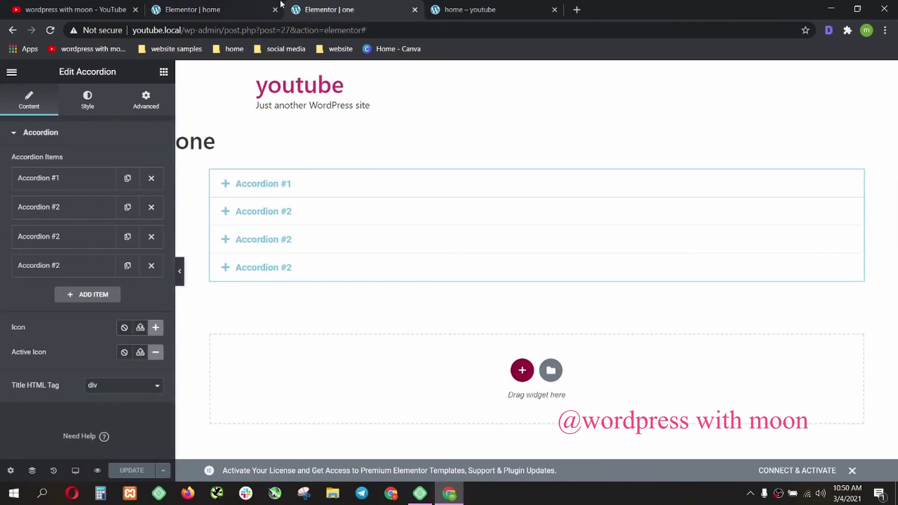
left_click(220, 9)
left_click(47, 207)
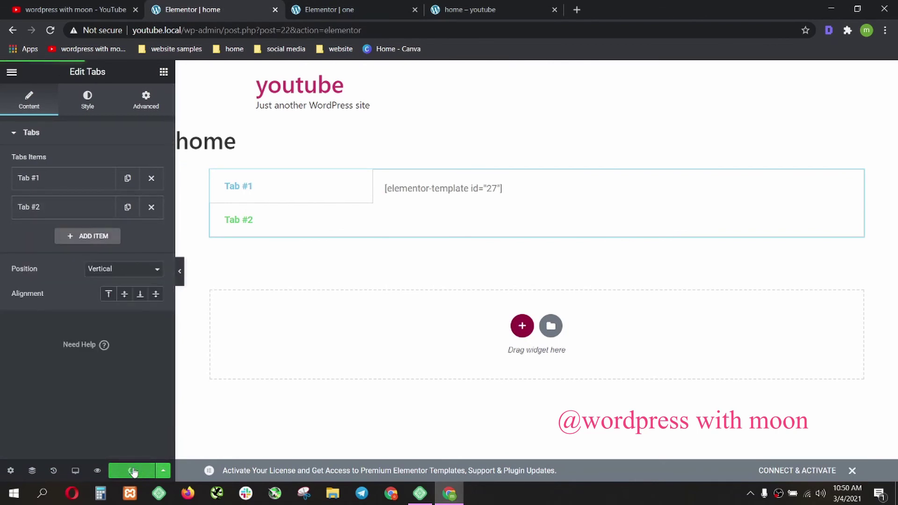
Step: Preview the home page and expand and collapse the accordion items under Tab #1
left_click(97, 470)
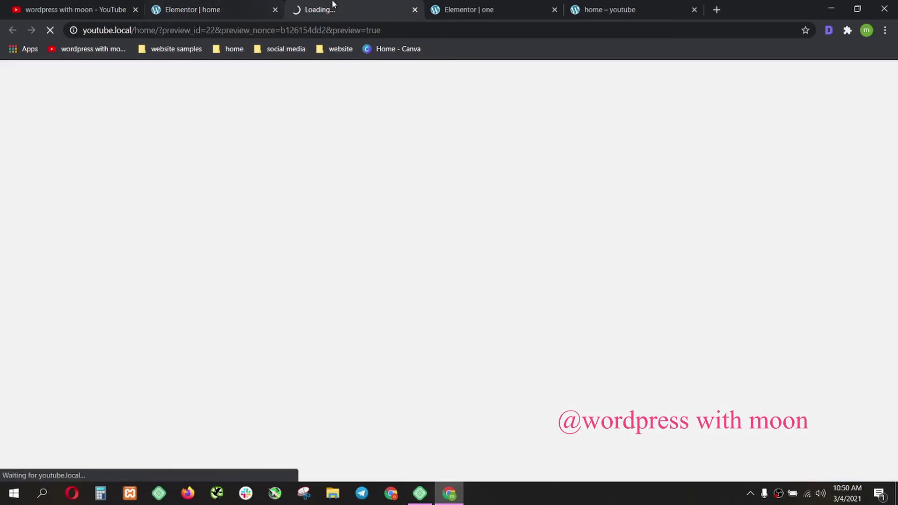
left_click(215, 6)
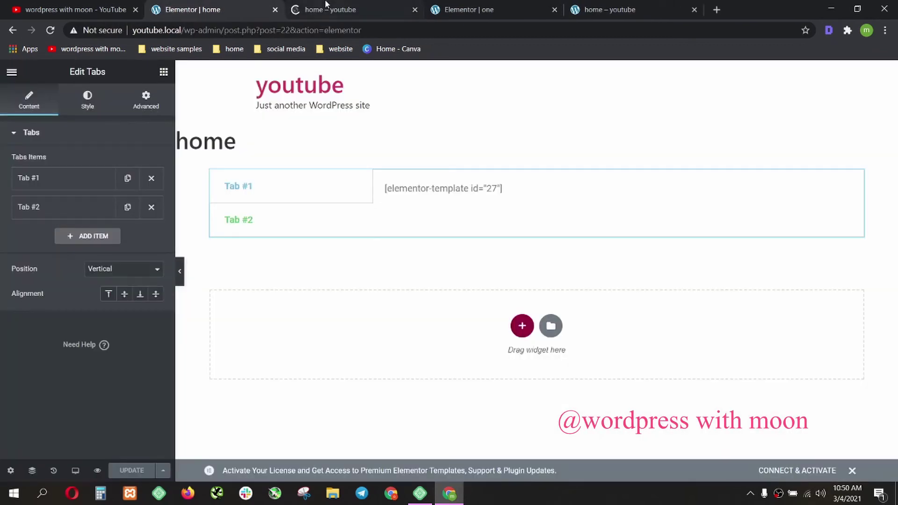
left_click(343, 4)
left_click(166, 243)
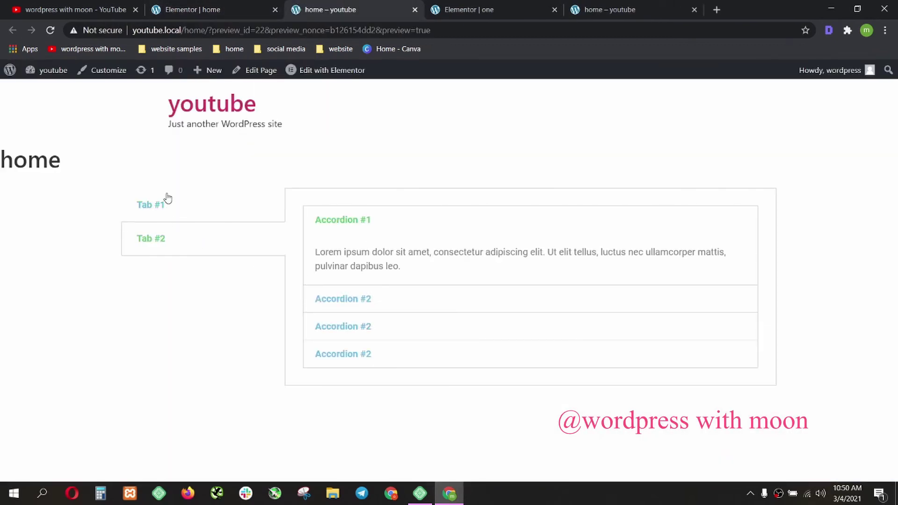
left_click(168, 198)
left_click(377, 242)
left_click(369, 226)
left_click(364, 247)
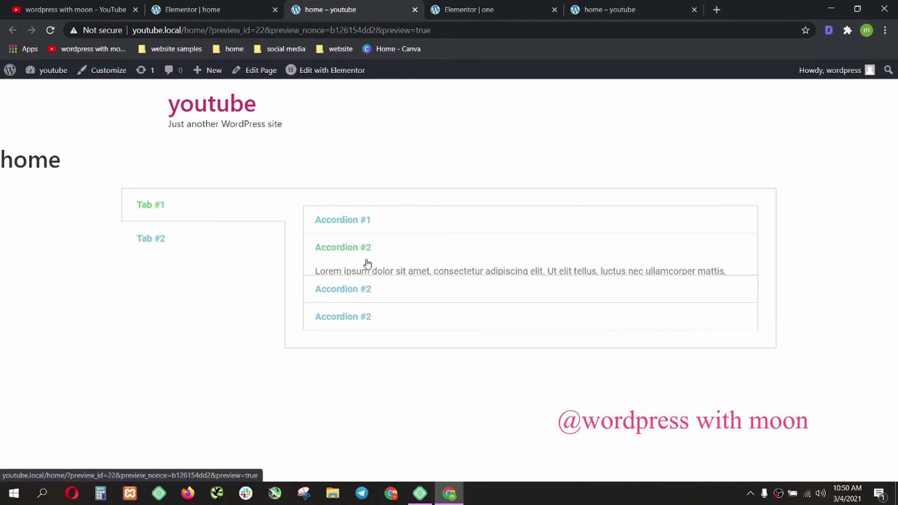
left_click(361, 247)
left_click(355, 284)
left_click(356, 306)
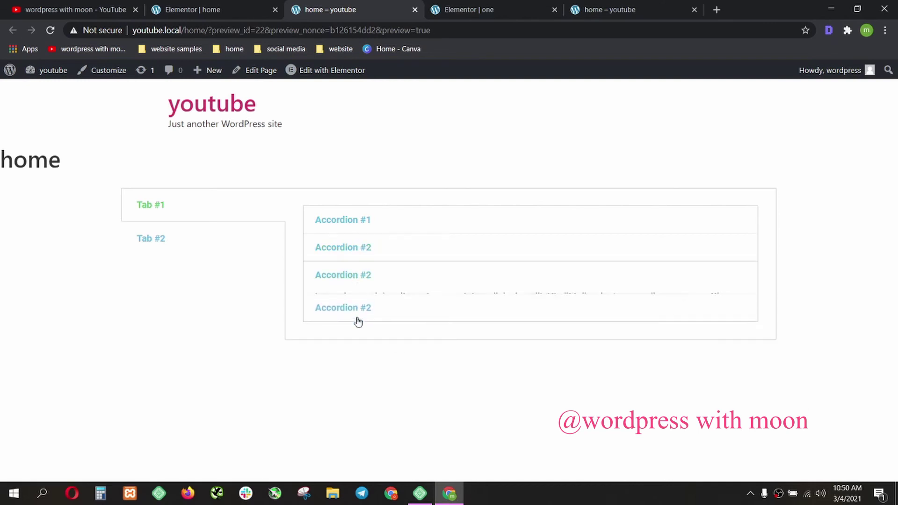
left_click(356, 305)
Step: Check Tab #2's accordion items in the preview, then return to the YouTube videos page
left_click(185, 244)
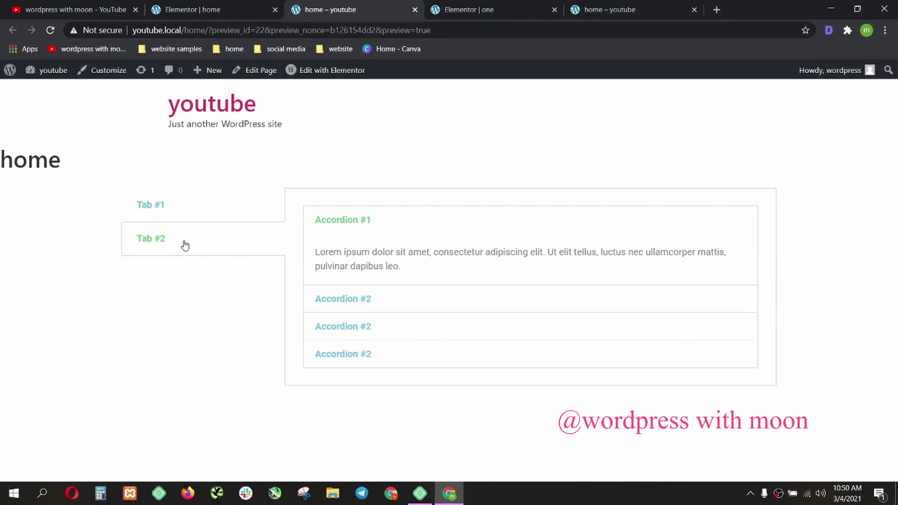
left_click(362, 298)
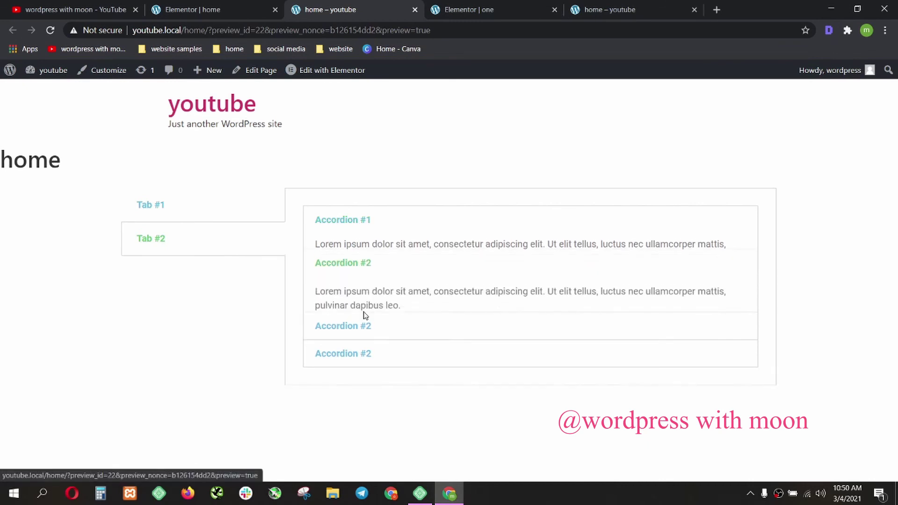
left_click(364, 324)
left_click(368, 352)
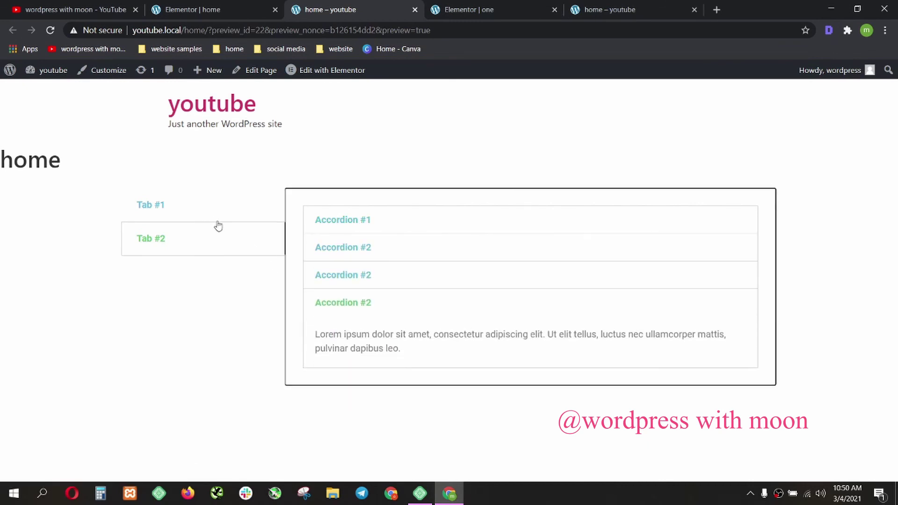
left_click(161, 199)
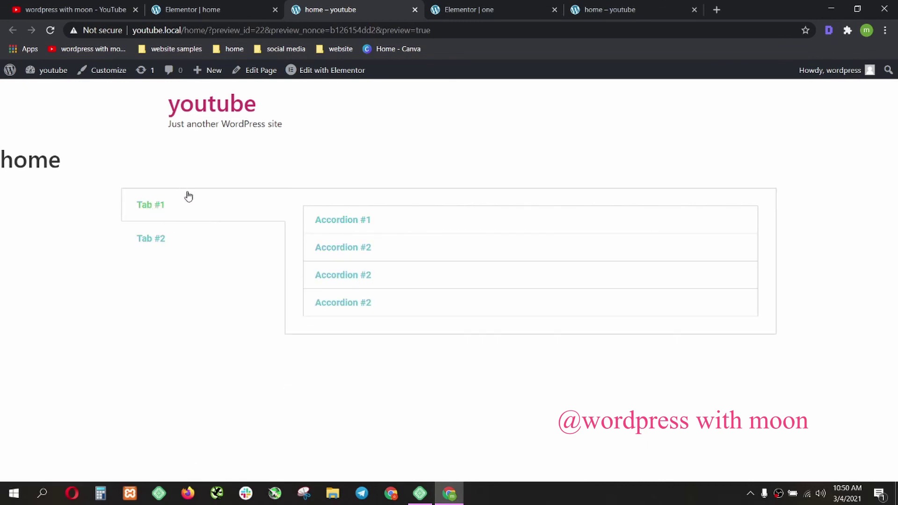
left_click(239, 7)
left_click(336, 8)
left_click(224, 243)
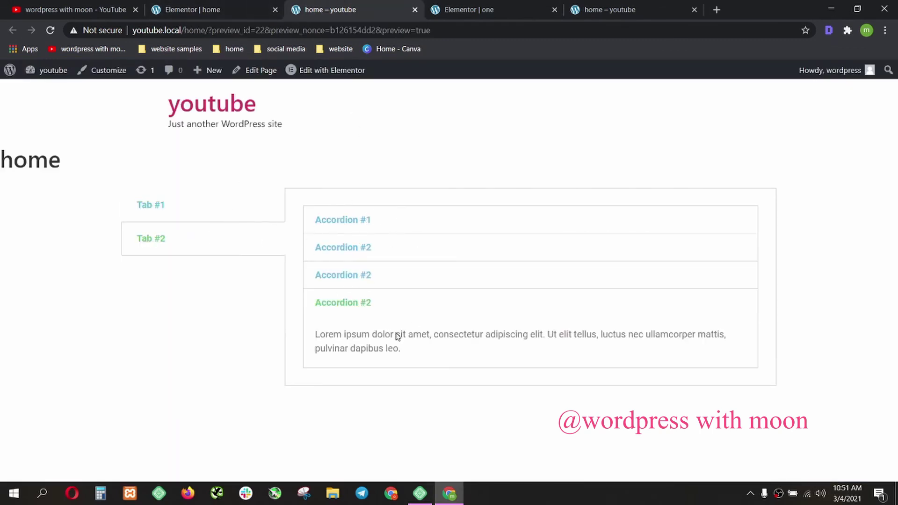
left_click(366, 307)
left_click(250, 6)
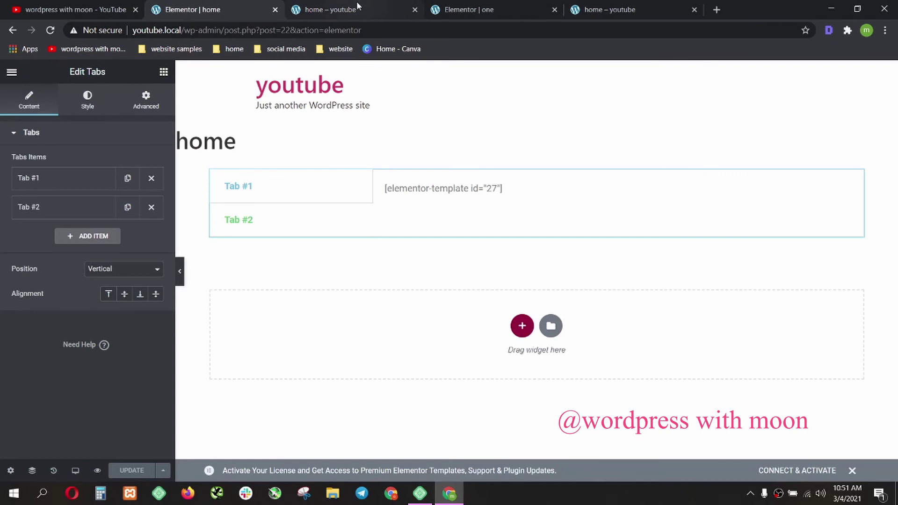
left_click(75, 9)
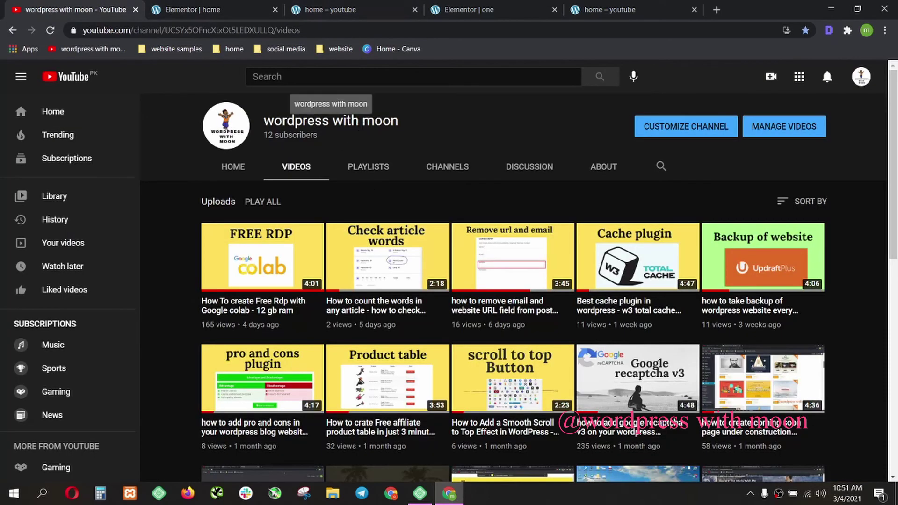